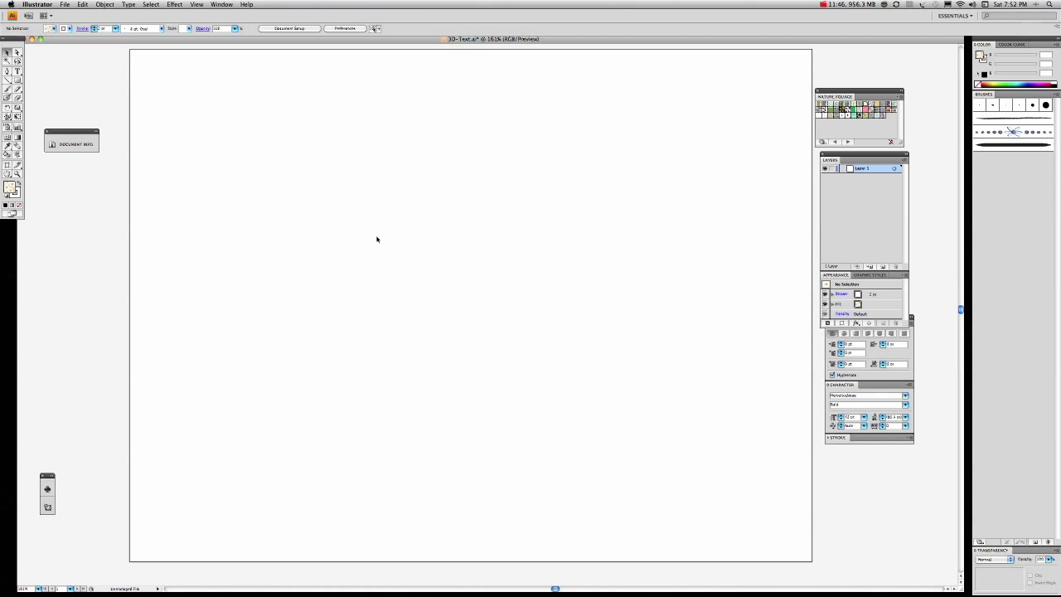
# Step: Select the Rectangle Tool to prepare for drawing on the blank 3D-Text.ai artboard
pyautogui.click(17, 81)
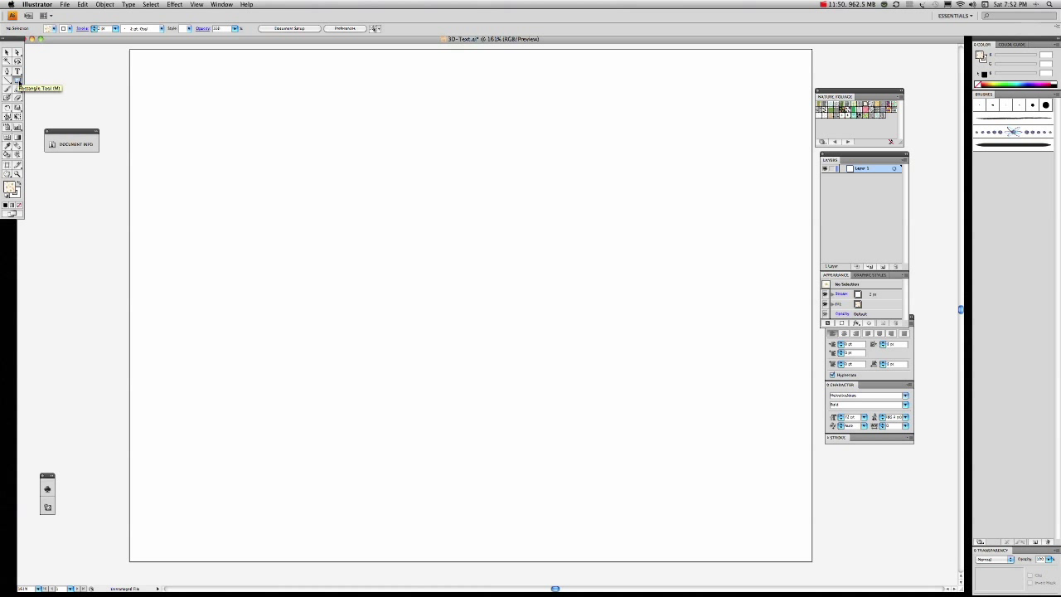
# Step: Draw a daisy-patterned circle with the Ellipse Tool and move it up toward the artboard centre
pyautogui.moveTo(18, 80); pyautogui.dragTo(38, 102)
pyautogui.moveTo(366, 214); pyautogui.dragTo(611, 415)
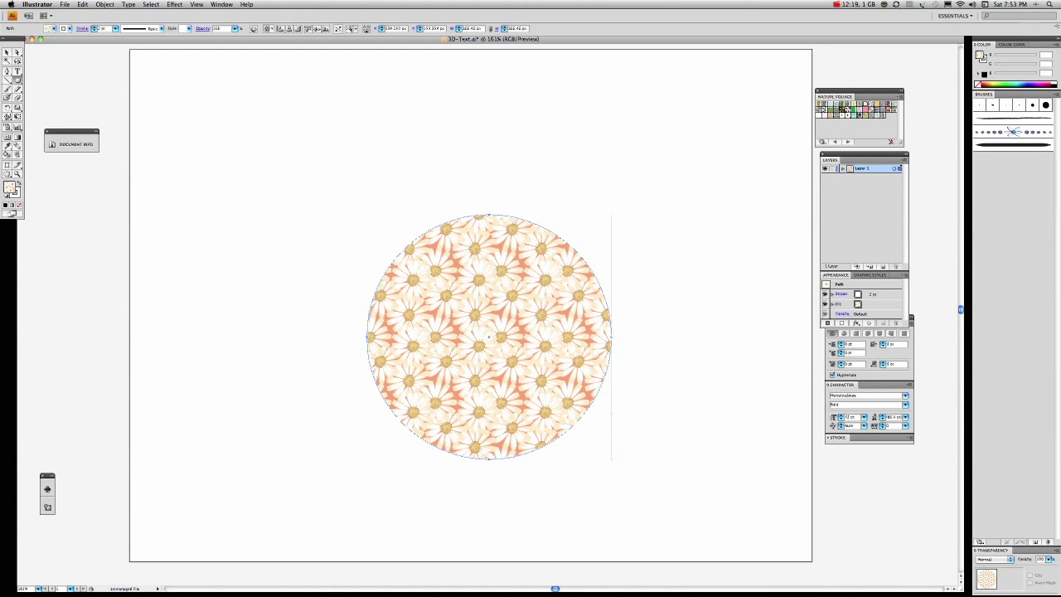
pyautogui.click(7, 53)
pyautogui.moveTo(478, 328); pyautogui.dragTo(468, 263)
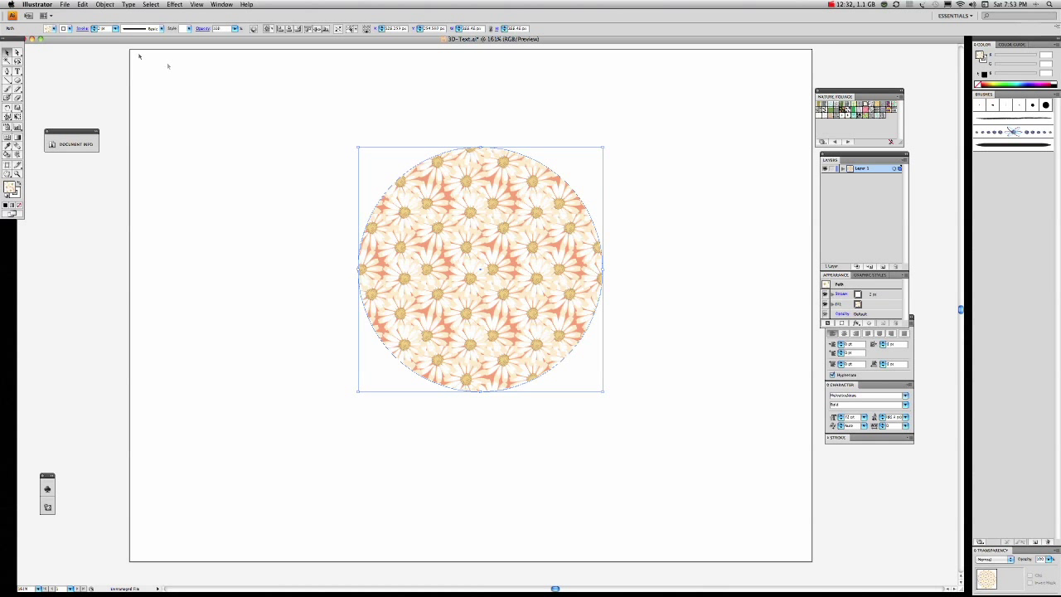
# Step: Set the circle's fill to None and its stroke to cyan at 0.75 pt
pyautogui.click(54, 29)
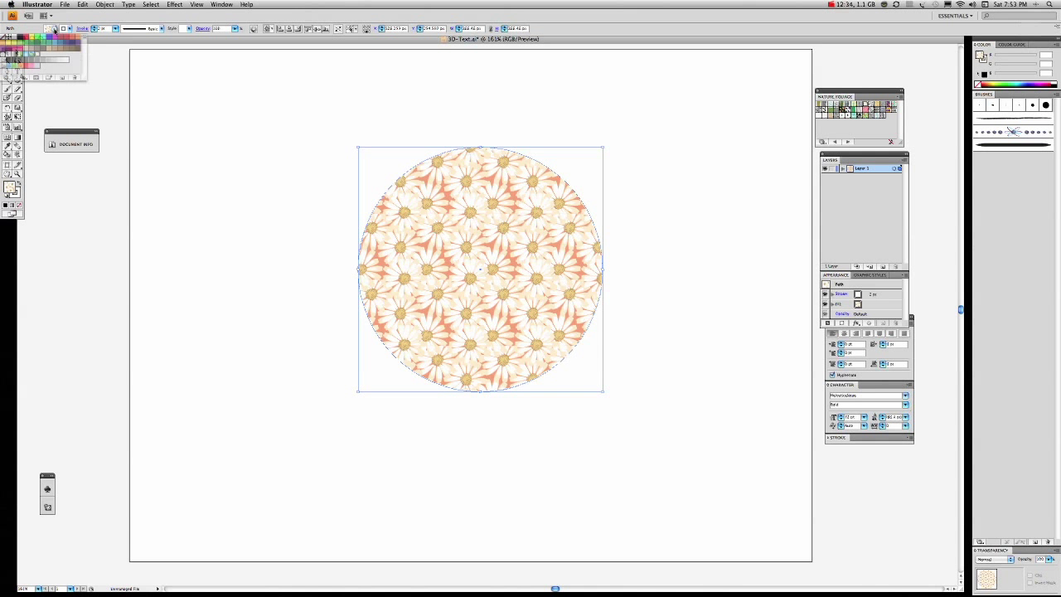
pyautogui.click(5, 39)
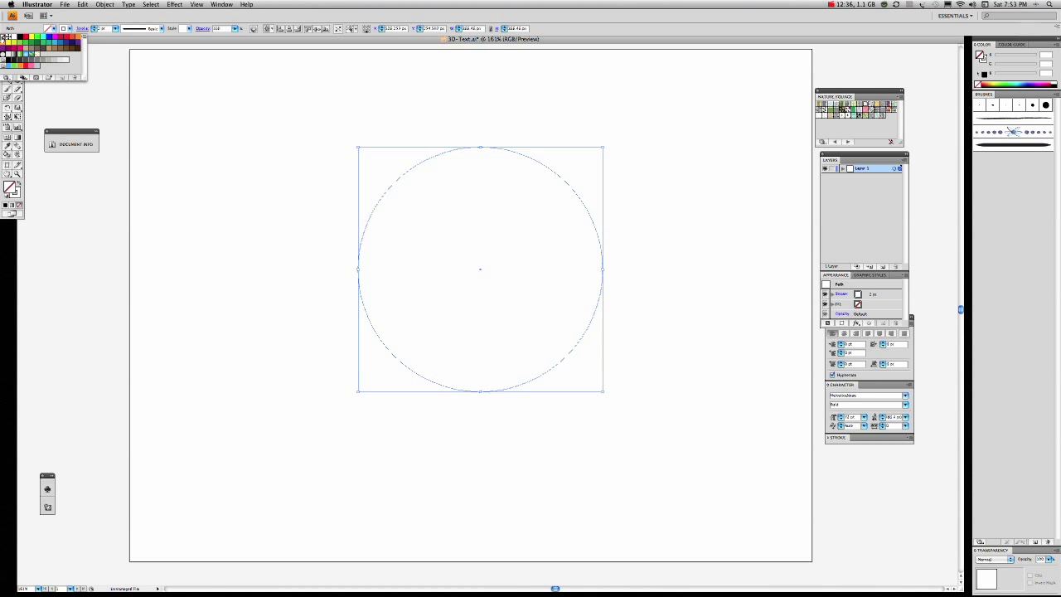
pyautogui.click(64, 29)
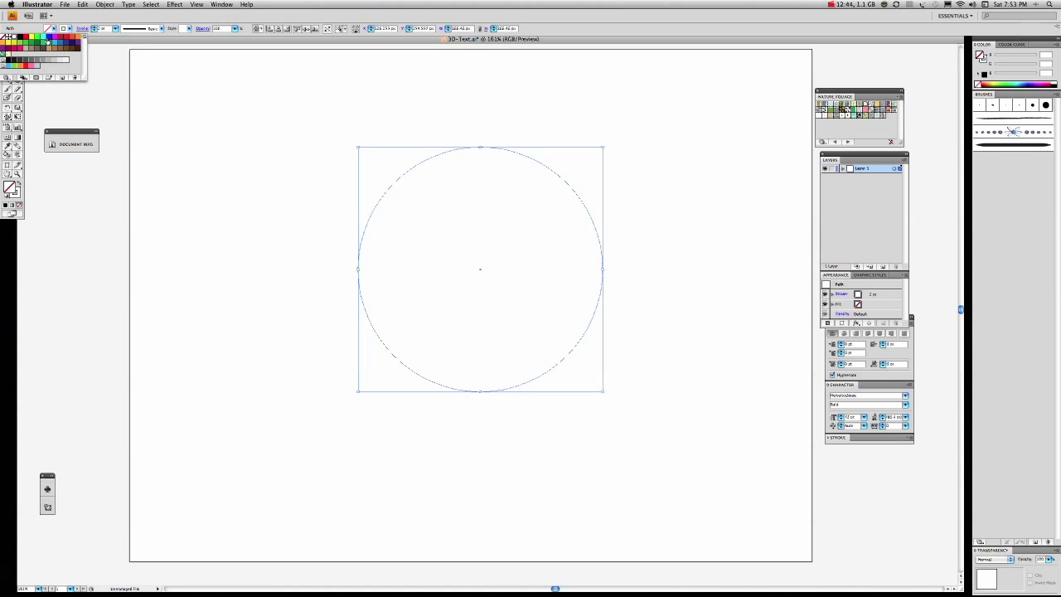
pyautogui.click(43, 42)
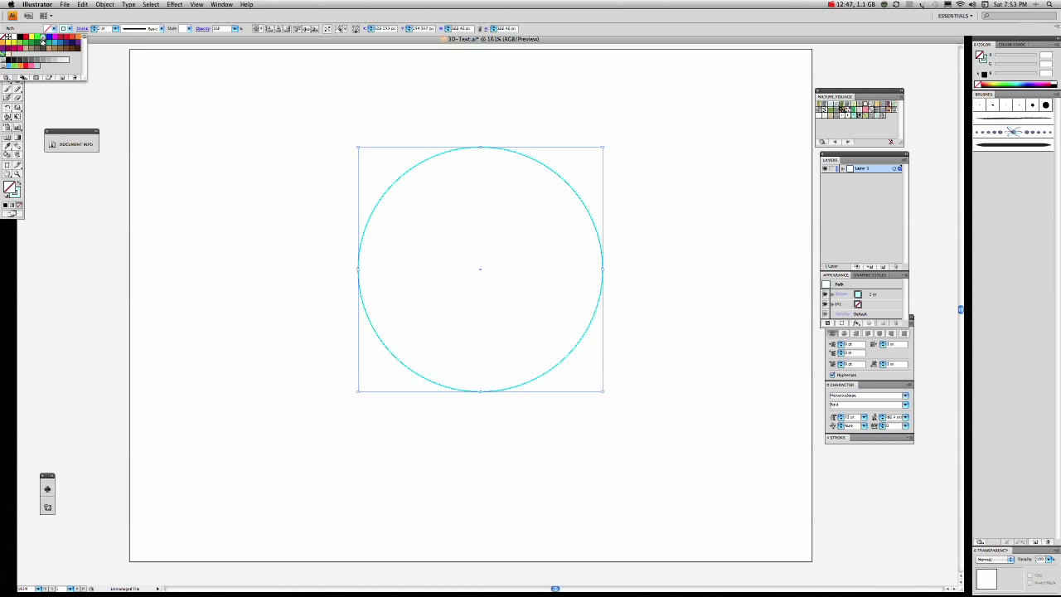
pyautogui.click(115, 29)
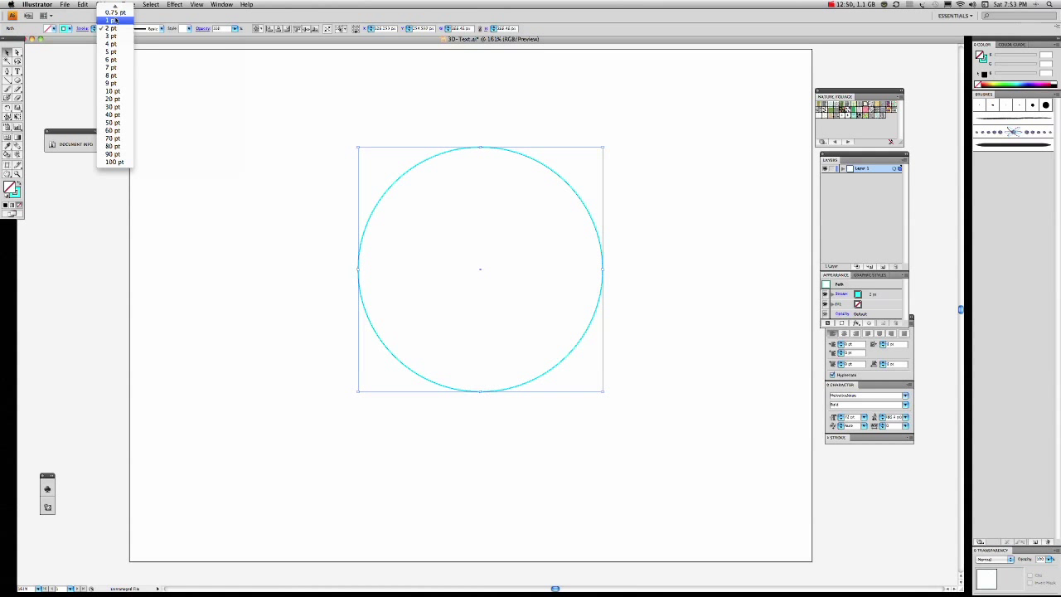
pyautogui.click(117, 13)
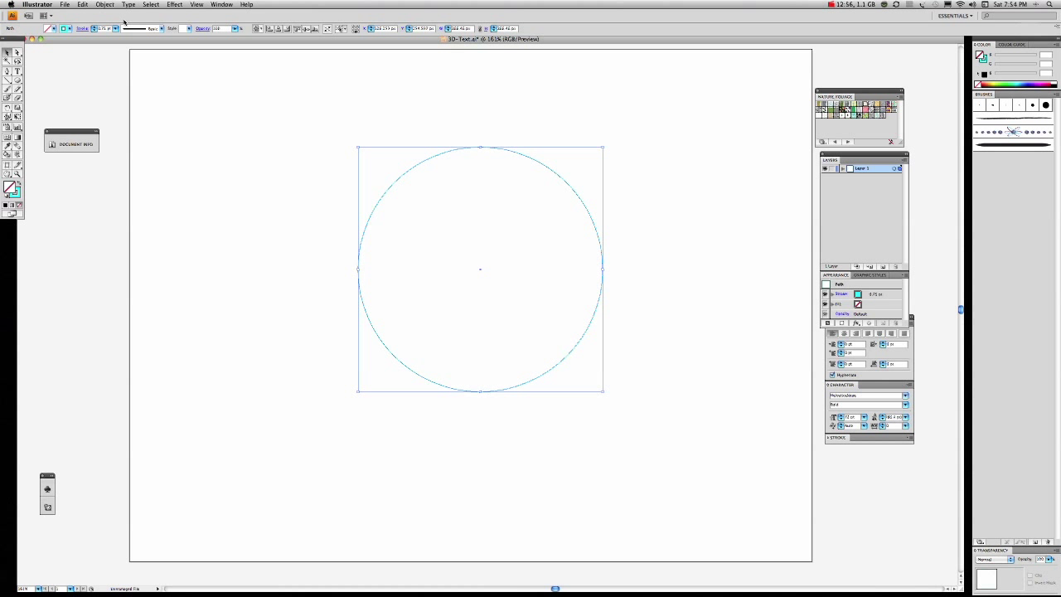
pyautogui.click(18, 71)
# Step: Start Type on a Path text at the circle's left edge
pyautogui.moveTo(18, 71); pyautogui.dragTo(31, 94)
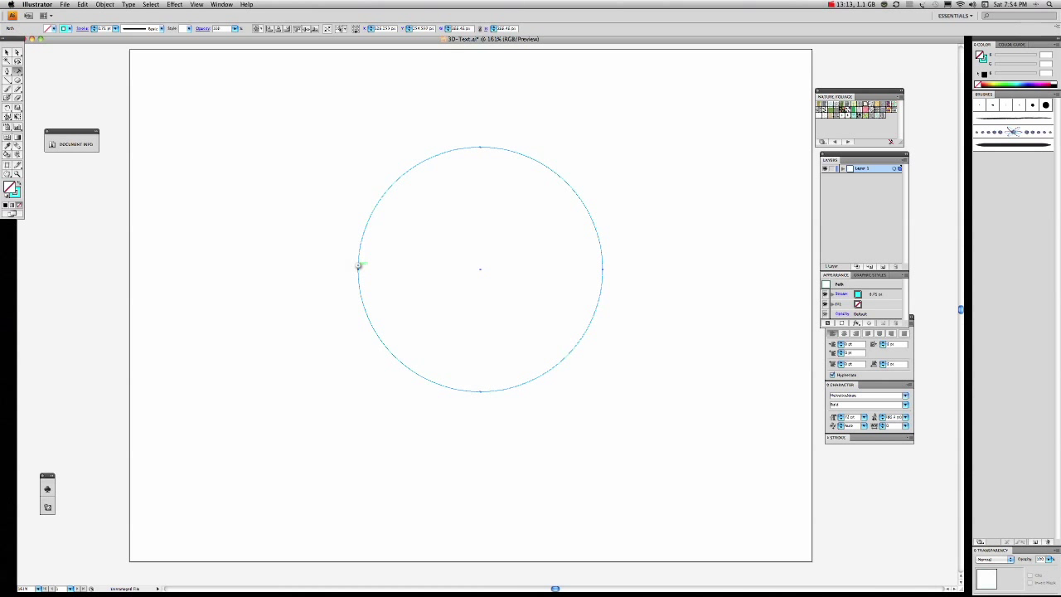
pyautogui.click(359, 265)
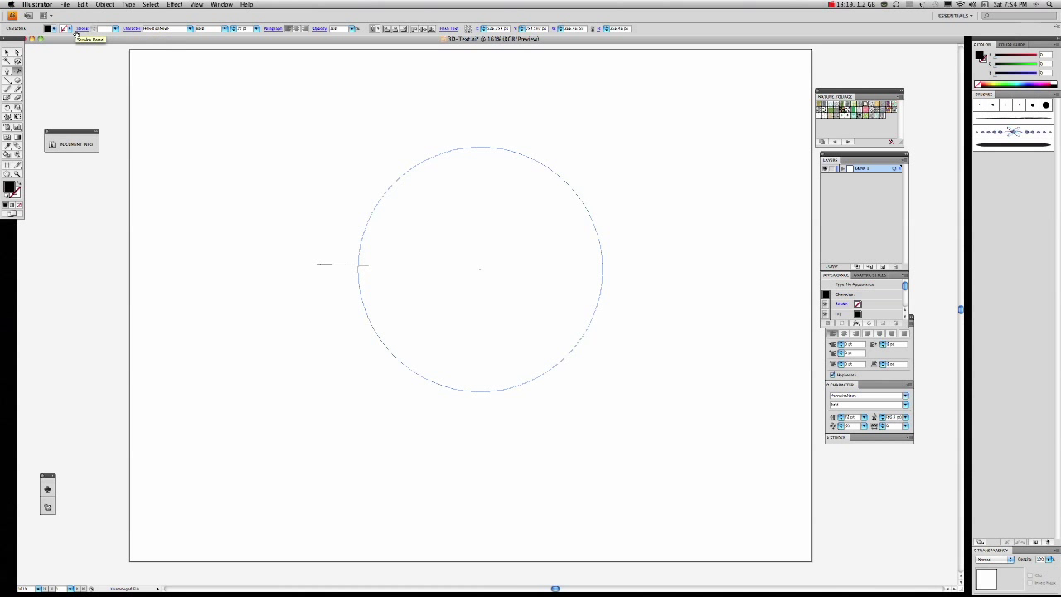
# Step: Choose Future Bugler as the font for the circle text
pyautogui.click(191, 29)
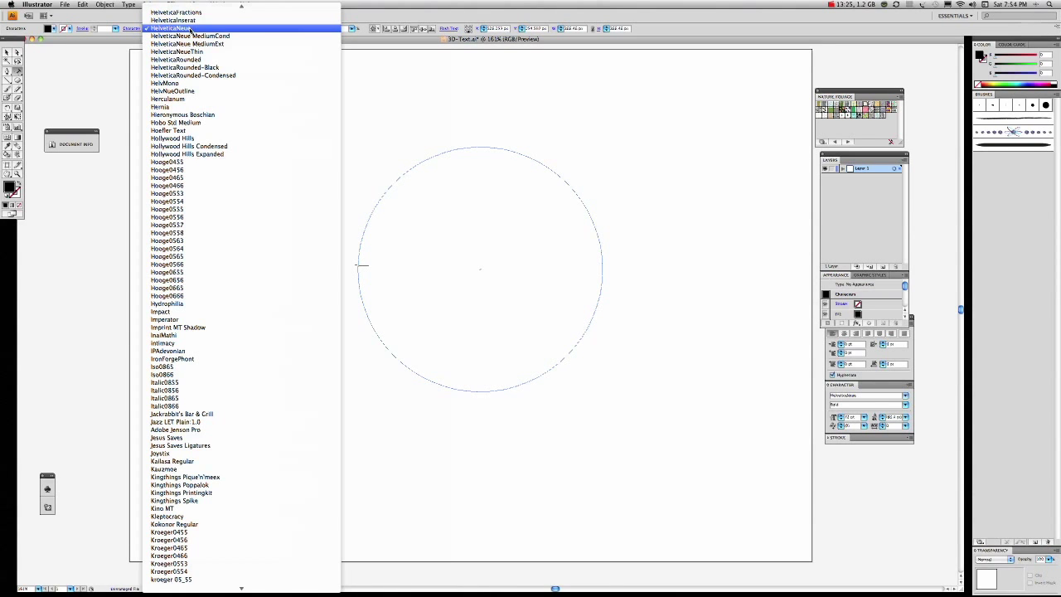
pyautogui.scroll(10, 189, 29)
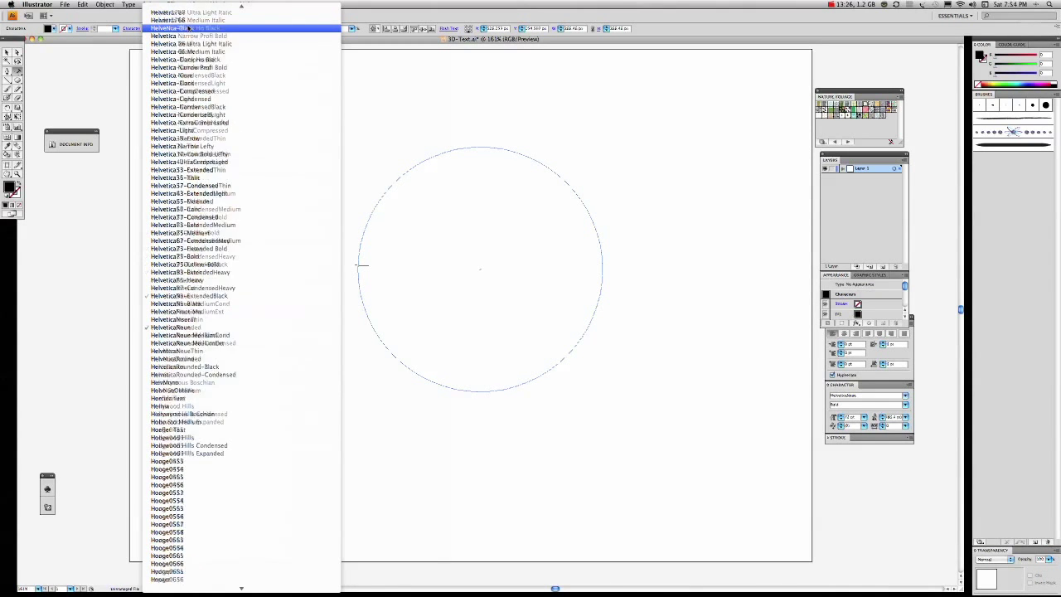
pyautogui.scroll(10, 189, 29)
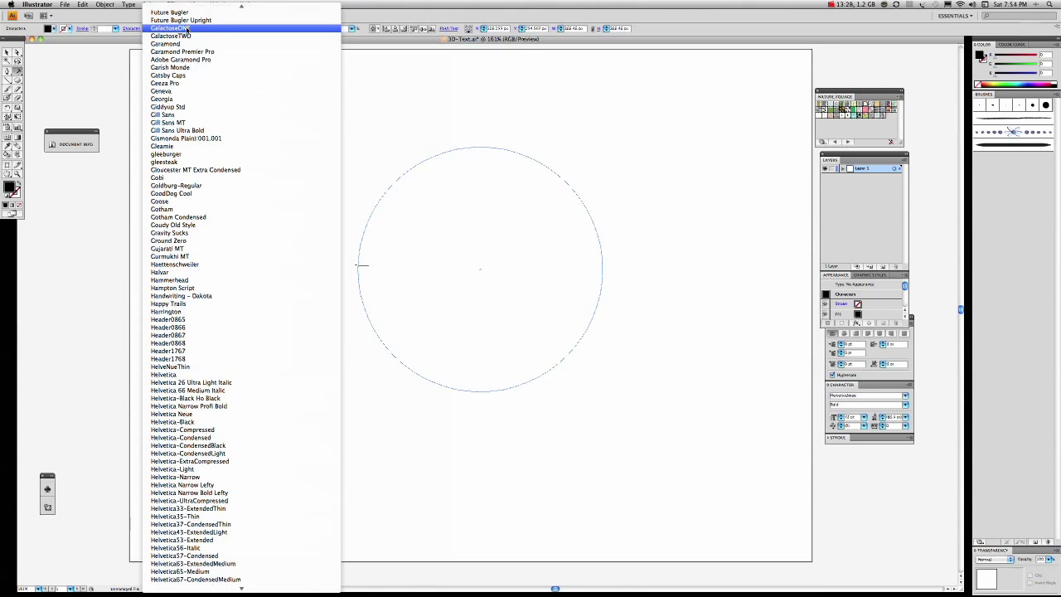
pyautogui.scroll(2, 189, 30)
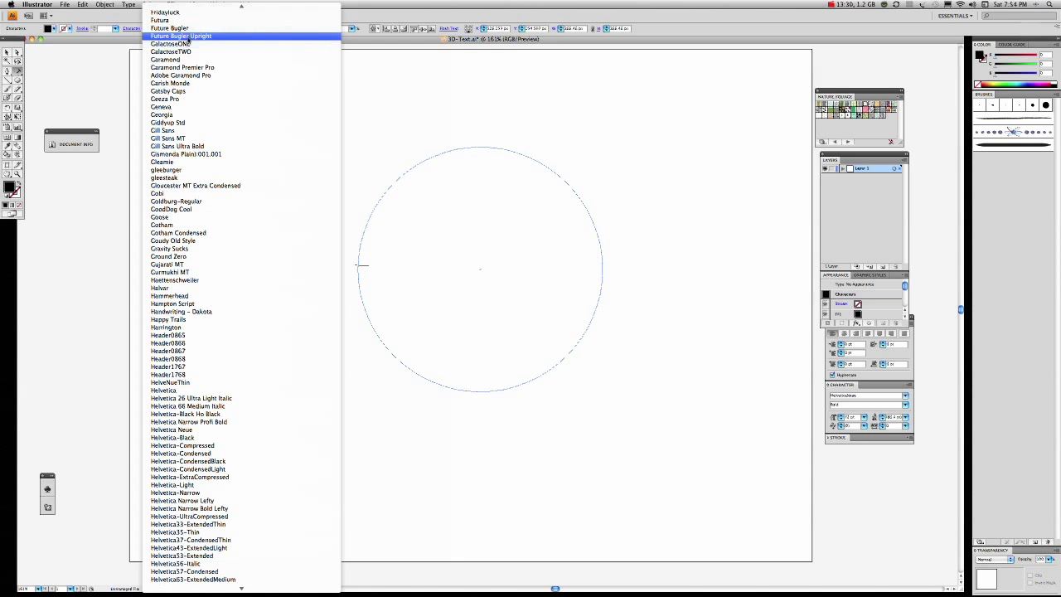
pyautogui.click(189, 30)
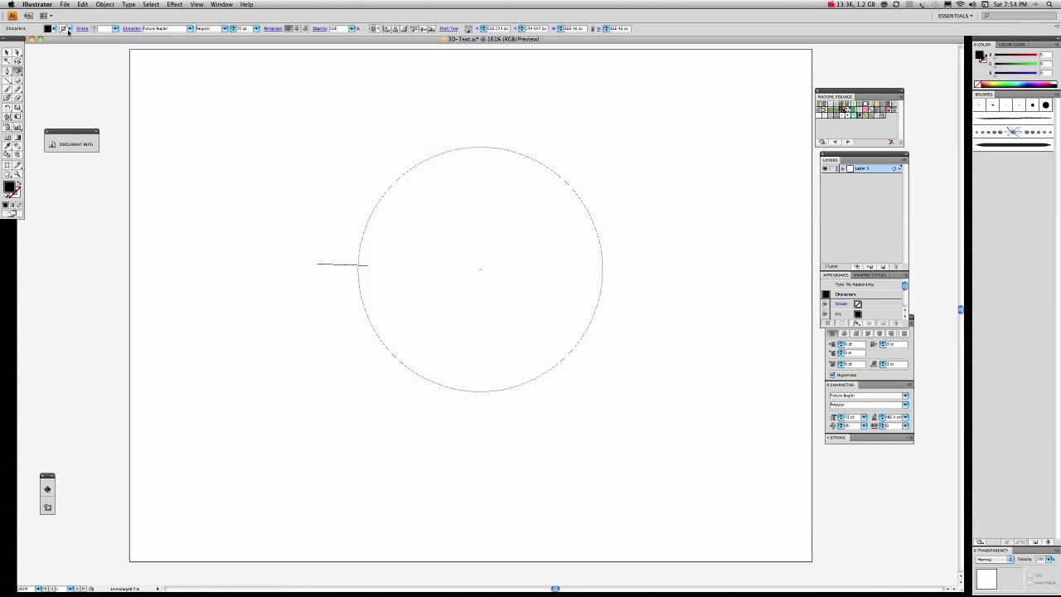
# Step: Load the Foods > Ice Cream swatch library and set the text fill to light yellow
pyautogui.click(70, 30)
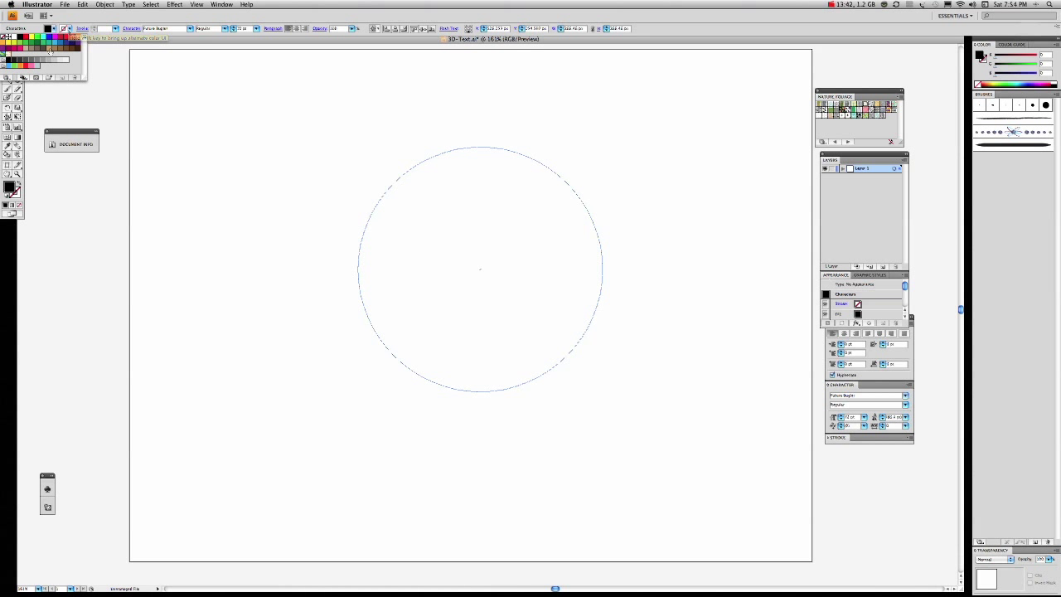
pyautogui.click(7, 77)
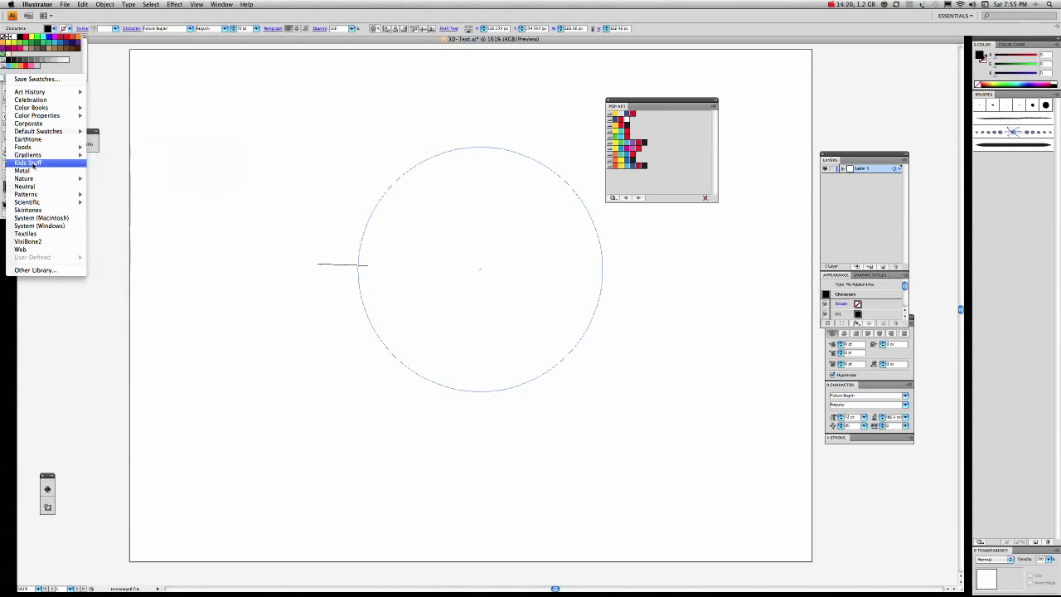
pyautogui.moveTo(38, 204)
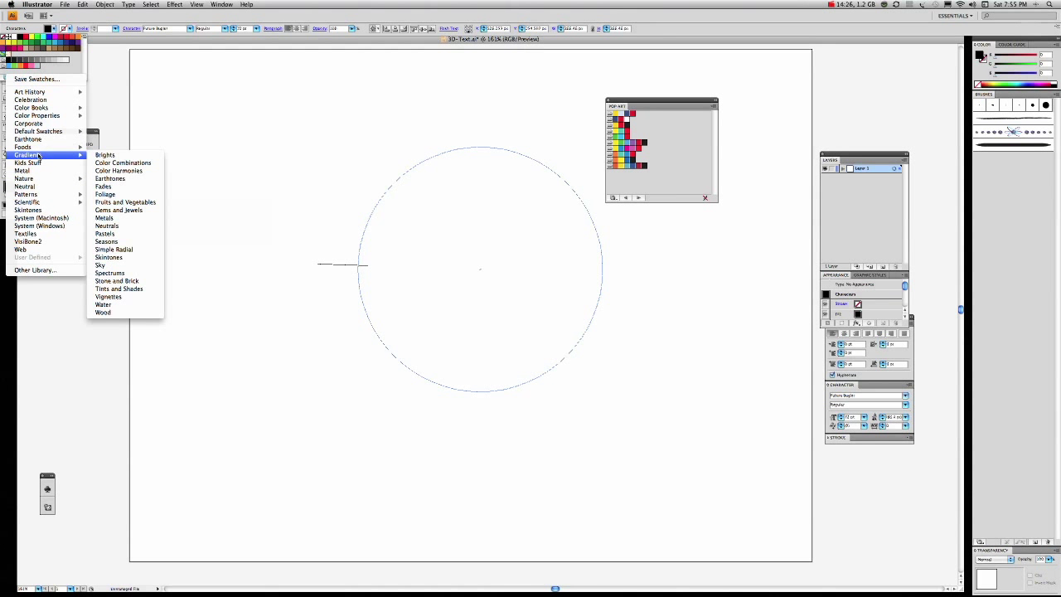
pyautogui.moveTo(40, 149)
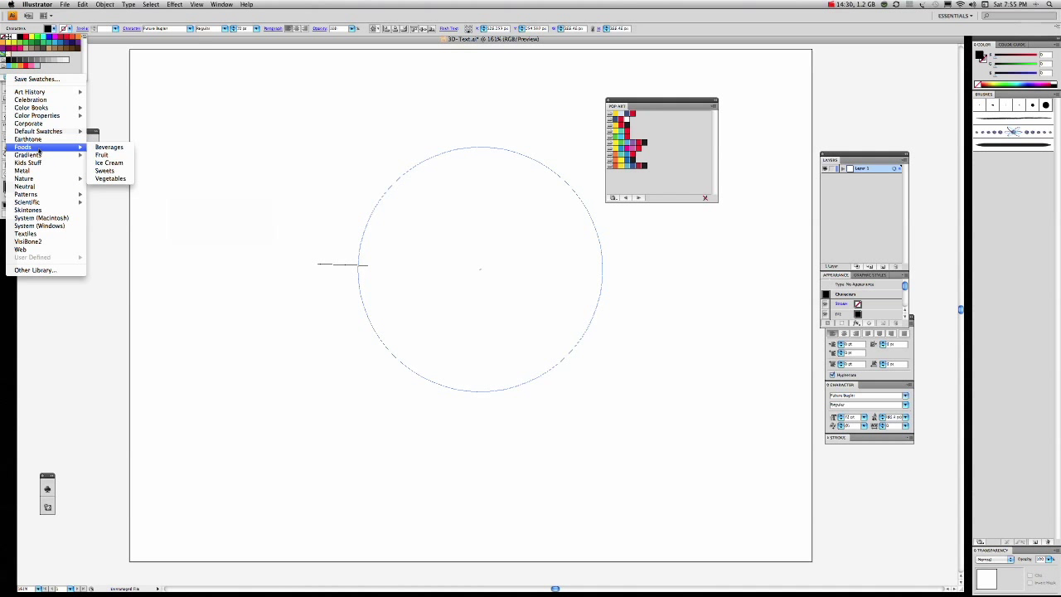
pyautogui.click(109, 162)
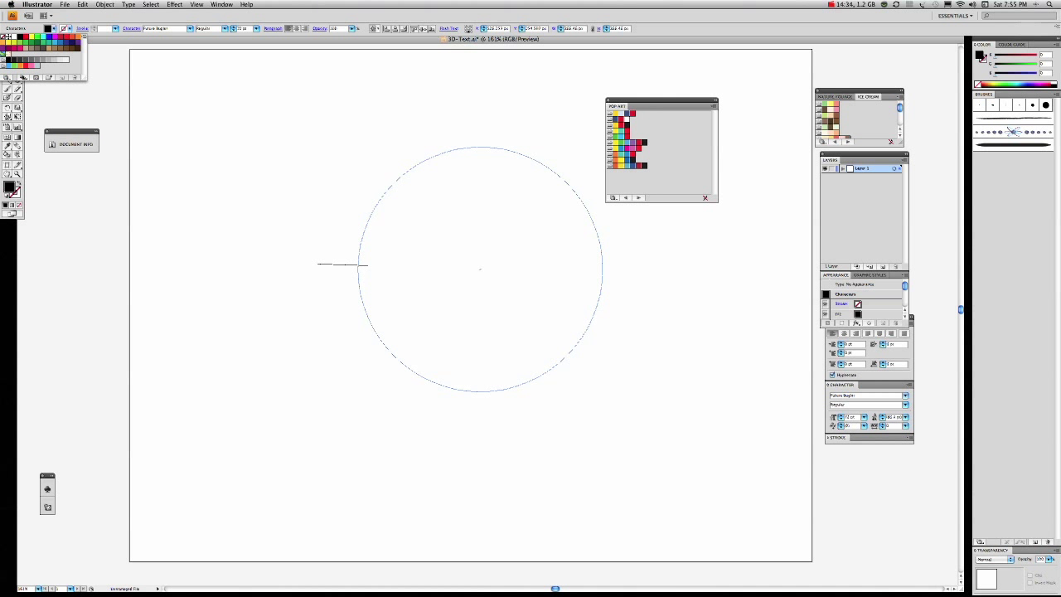
pyautogui.click(829, 106)
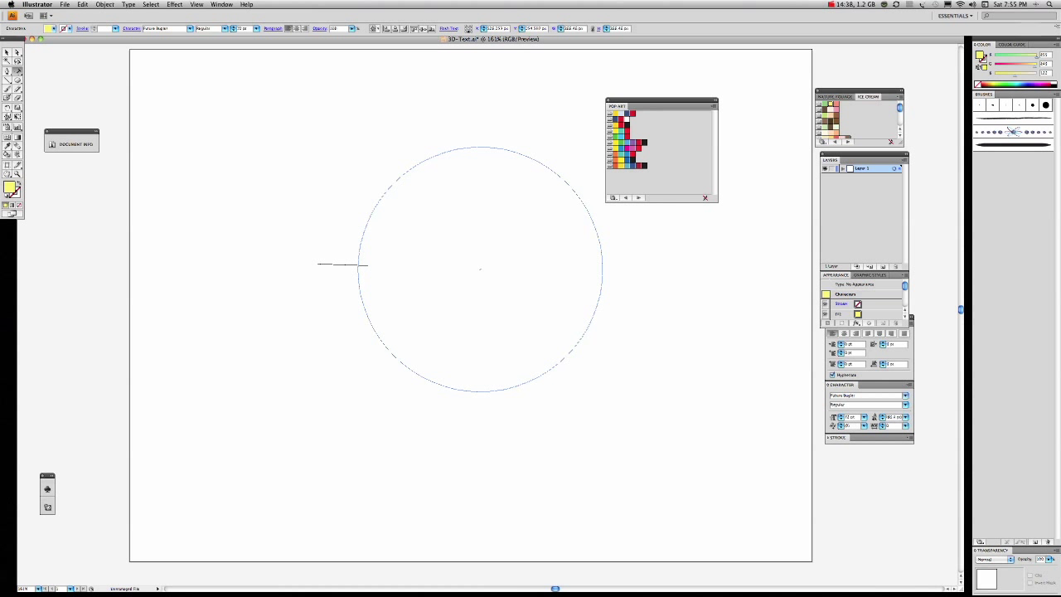
pyautogui.click(64, 29)
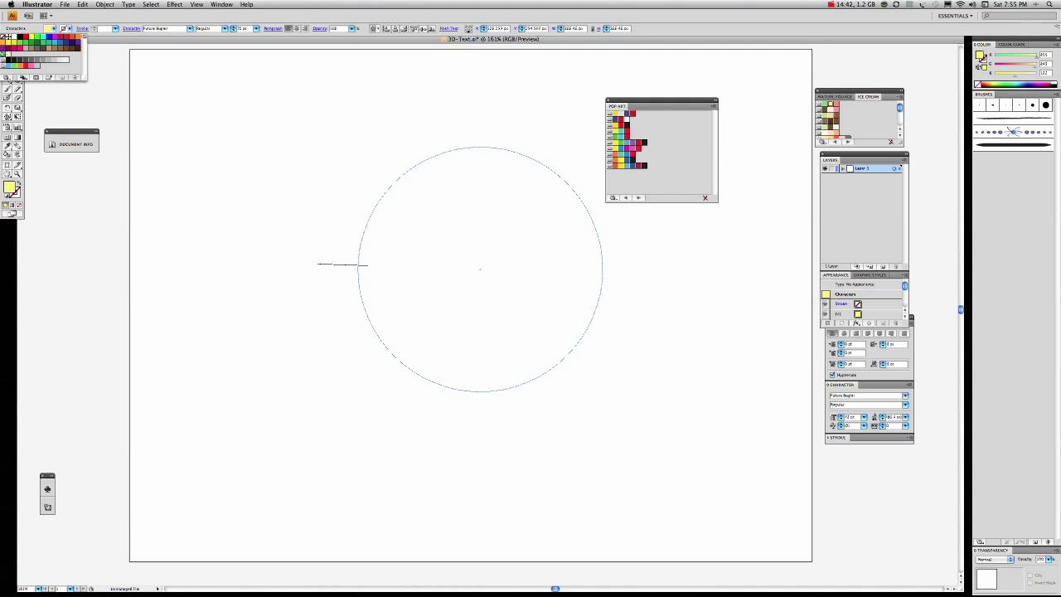
# Step: Make the text fill blue with a yellow outline by swapping fill and stroke
pyautogui.click(47, 36)
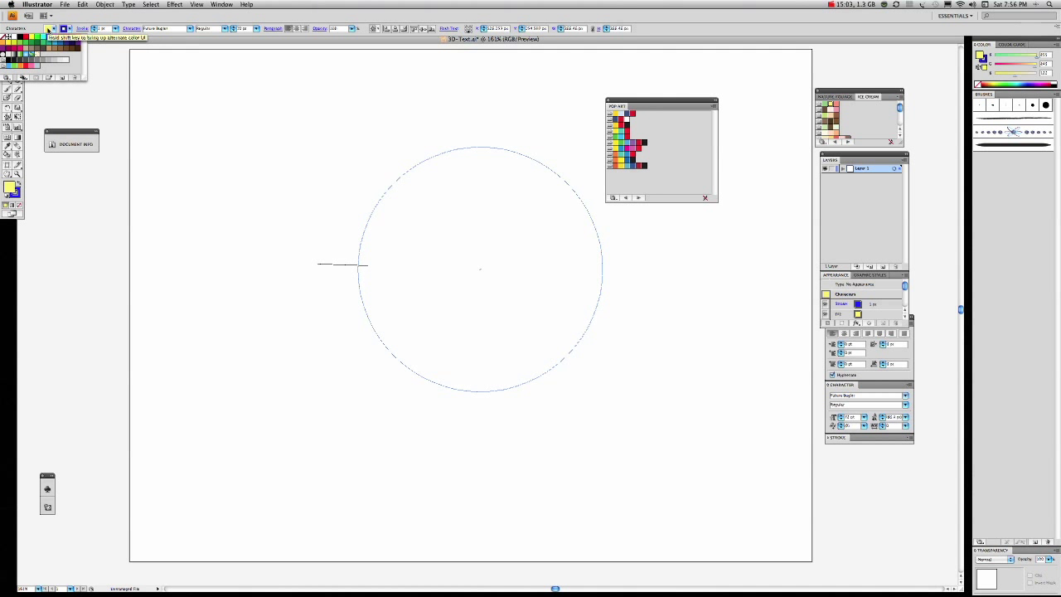
pyautogui.click(19, 182)
pyautogui.click(20, 181)
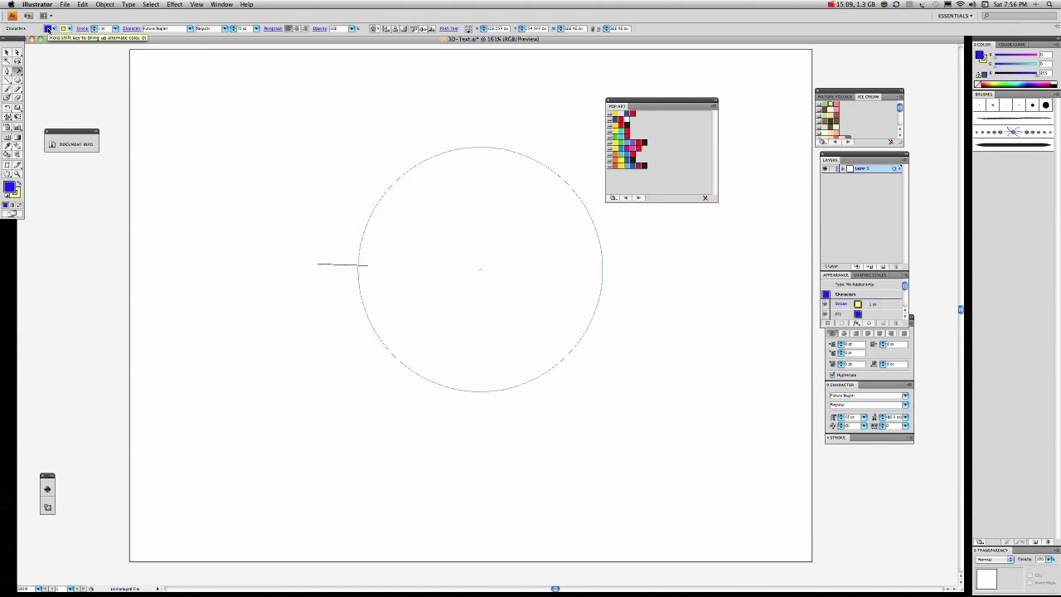
# Step: Load the Patterns > Decorative > Decorative_Modern swatch library
pyautogui.click(47, 29)
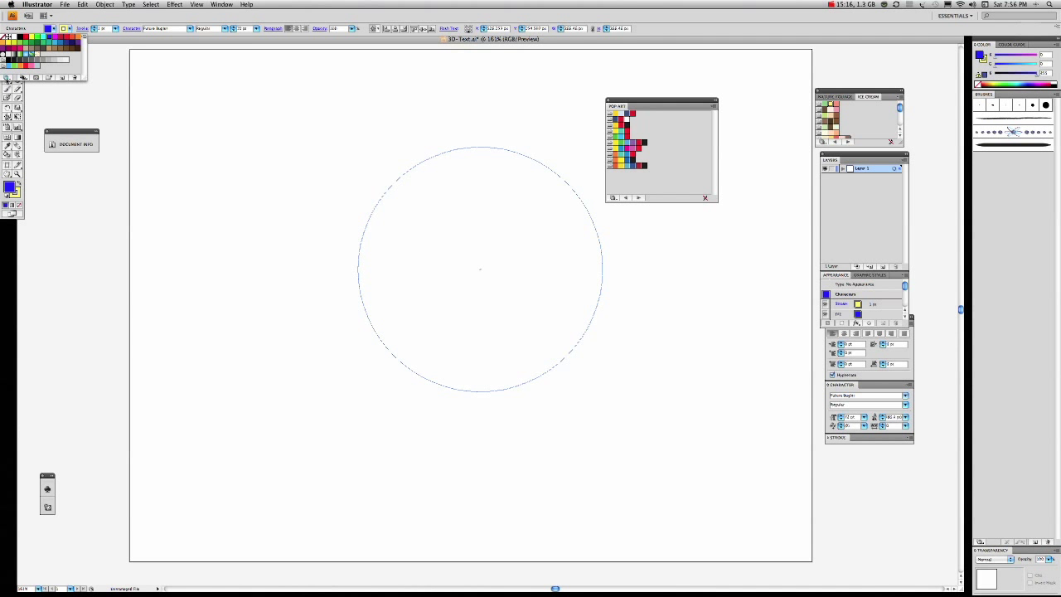
pyautogui.click(7, 78)
pyautogui.moveTo(133, 206)
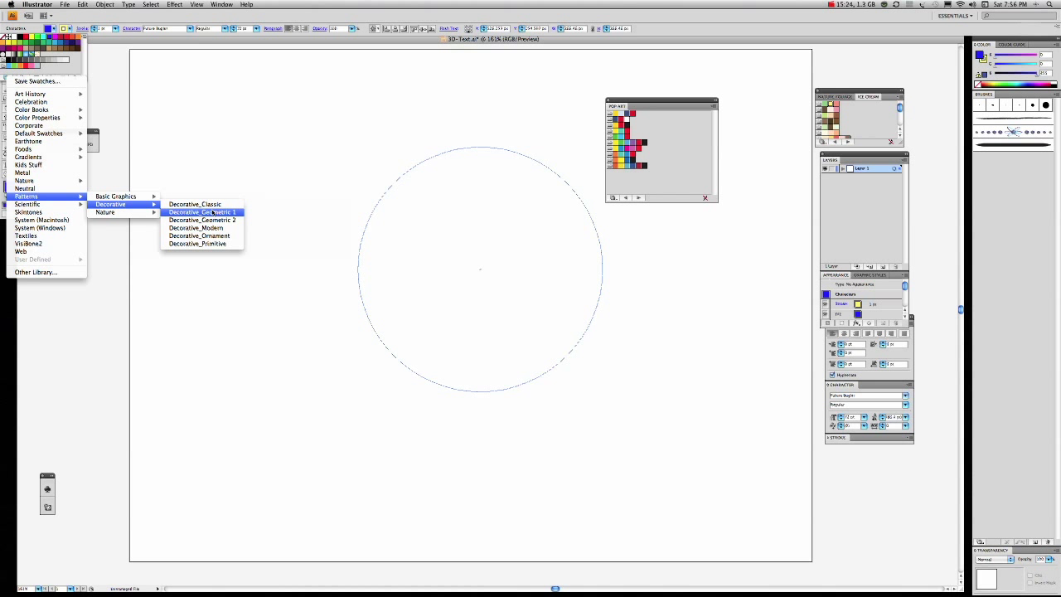
pyautogui.click(214, 229)
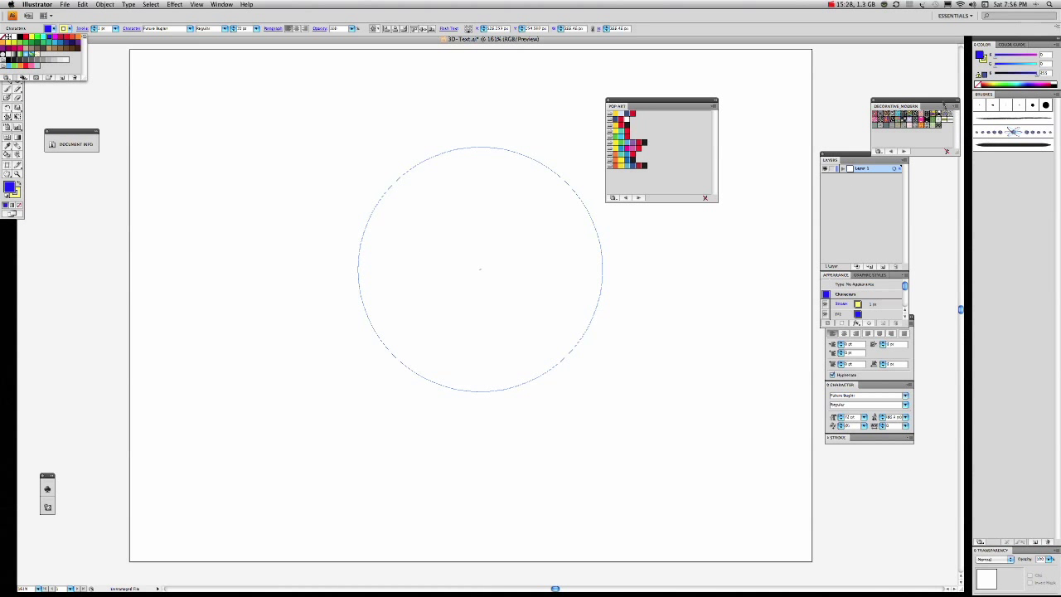
# Step: Fill the text with the Optical Checkerboard pattern from Decorative_Modern
pyautogui.moveTo(943, 106); pyautogui.dragTo(790, 109)
pyautogui.click(792, 117)
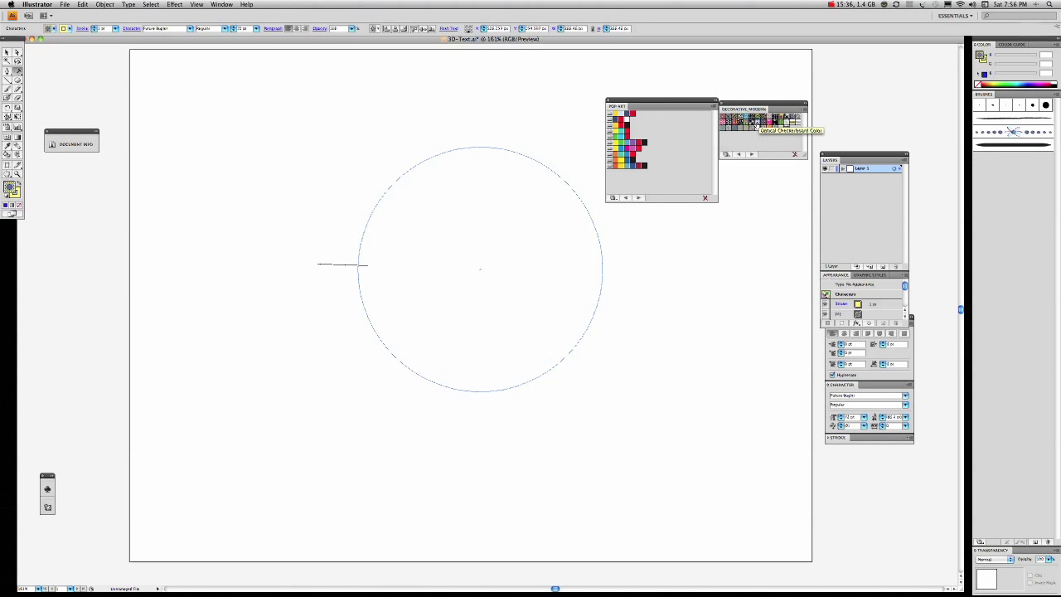
pyautogui.click(754, 123)
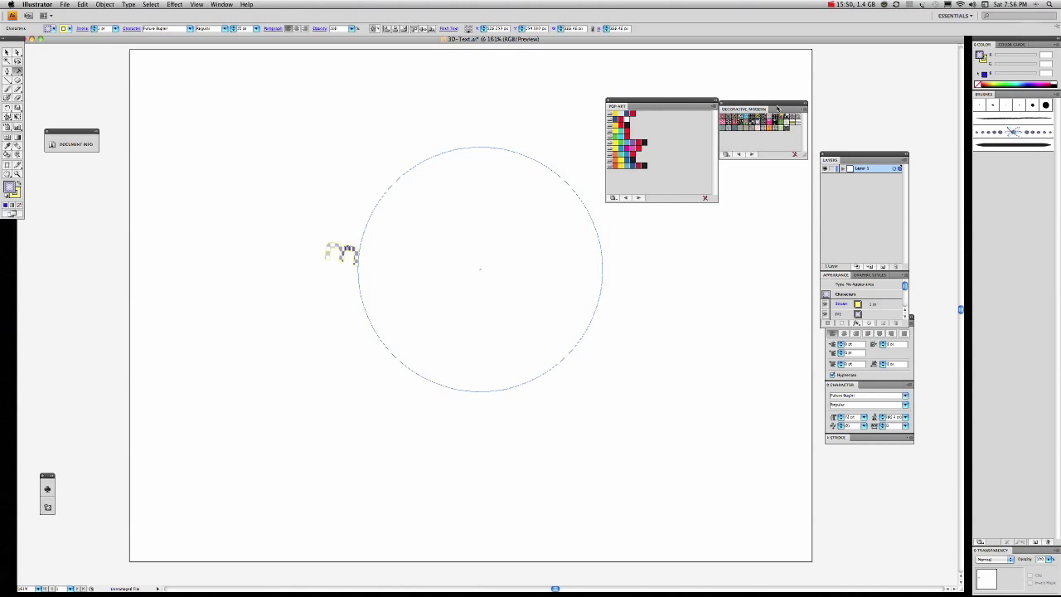
# Step: Type the rest of '3D-Text in Illustrator' on the circle and dock the PDF-Art swatches
pyautogui.write('D-')
pyautogui.write('Text')
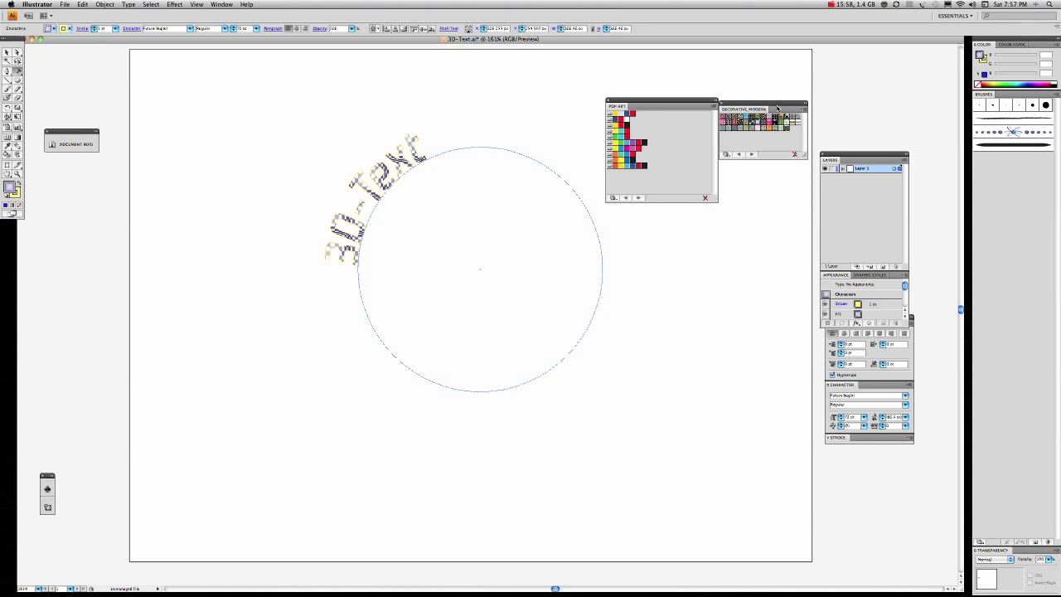
pyautogui.write(' in Il')
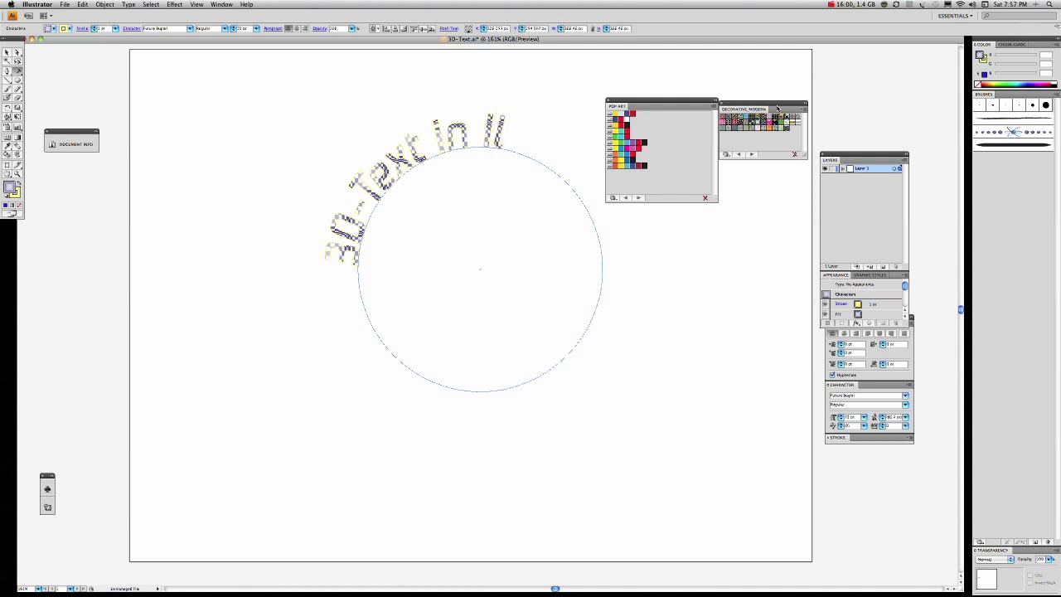
pyautogui.write('lustrator')
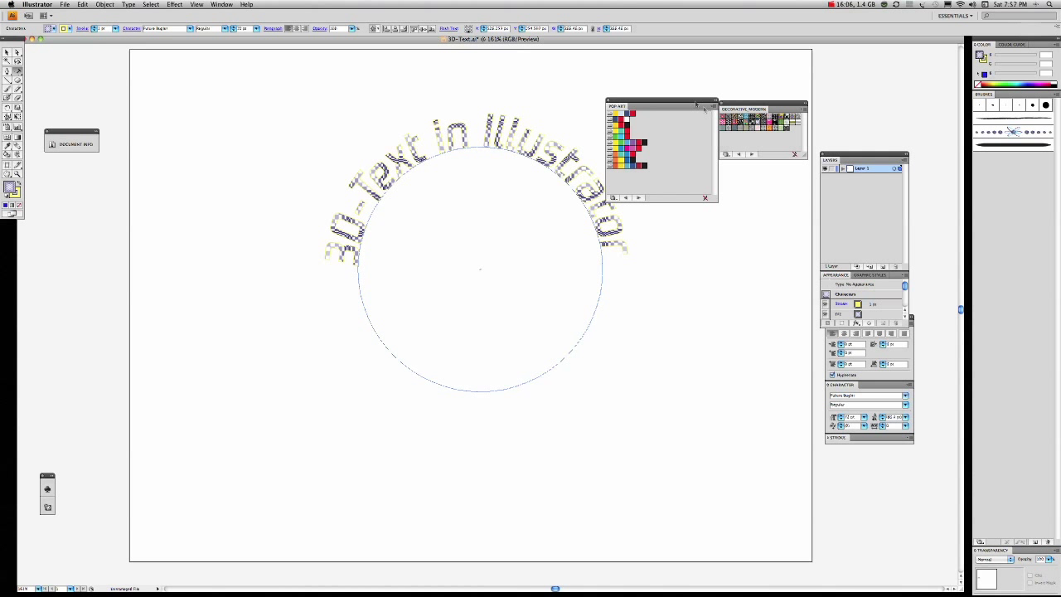
pyautogui.moveTo(689, 100); pyautogui.dragTo(901, 53)
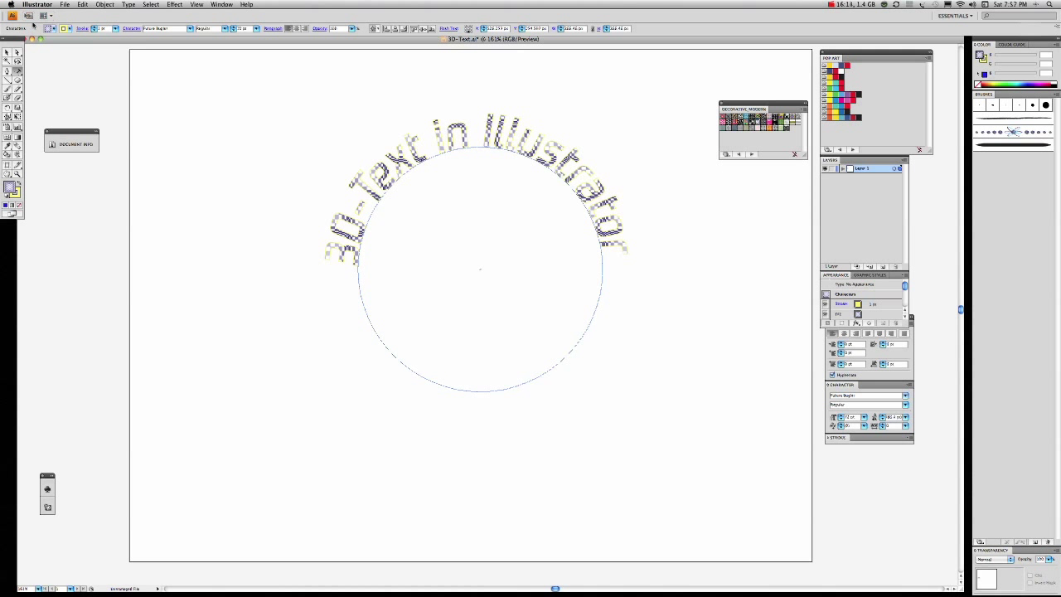
# Step: Select the curved text and open Effect > 3D > Extrude & Bevel
pyautogui.click(7, 53)
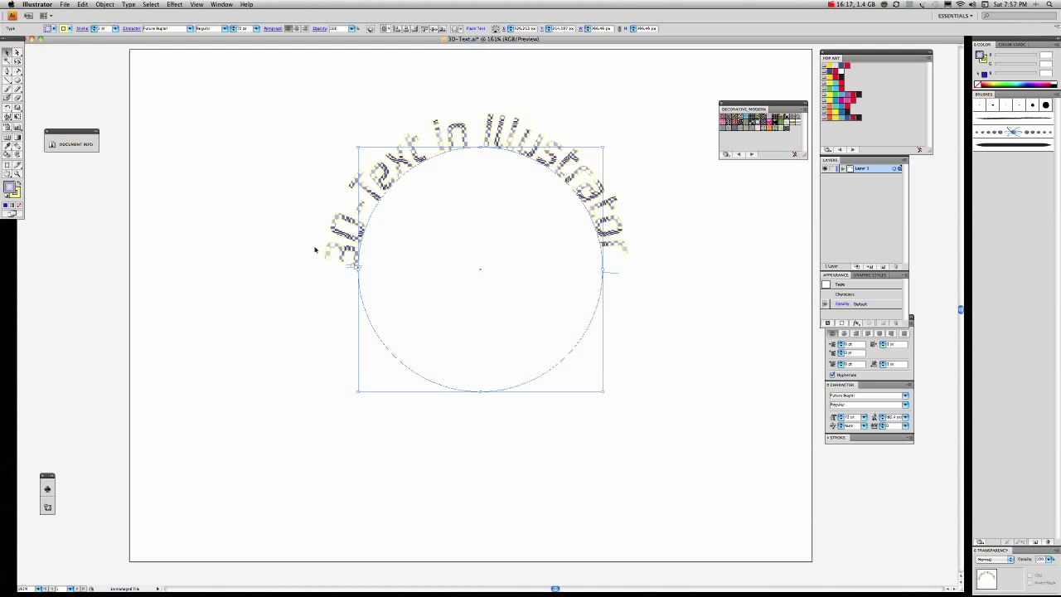
pyautogui.click(175, 5)
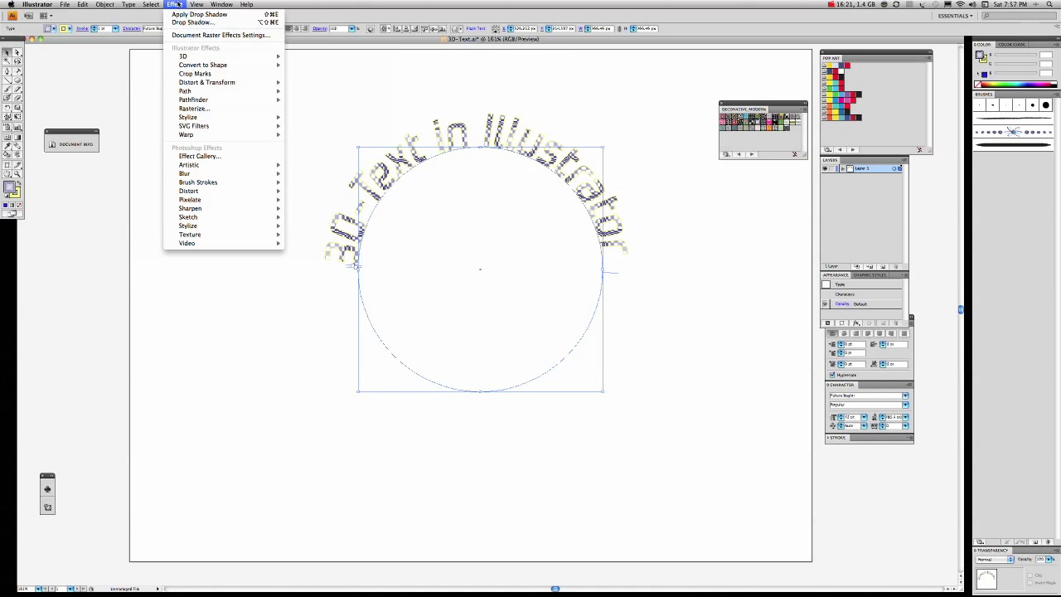
pyautogui.moveTo(181, 56)
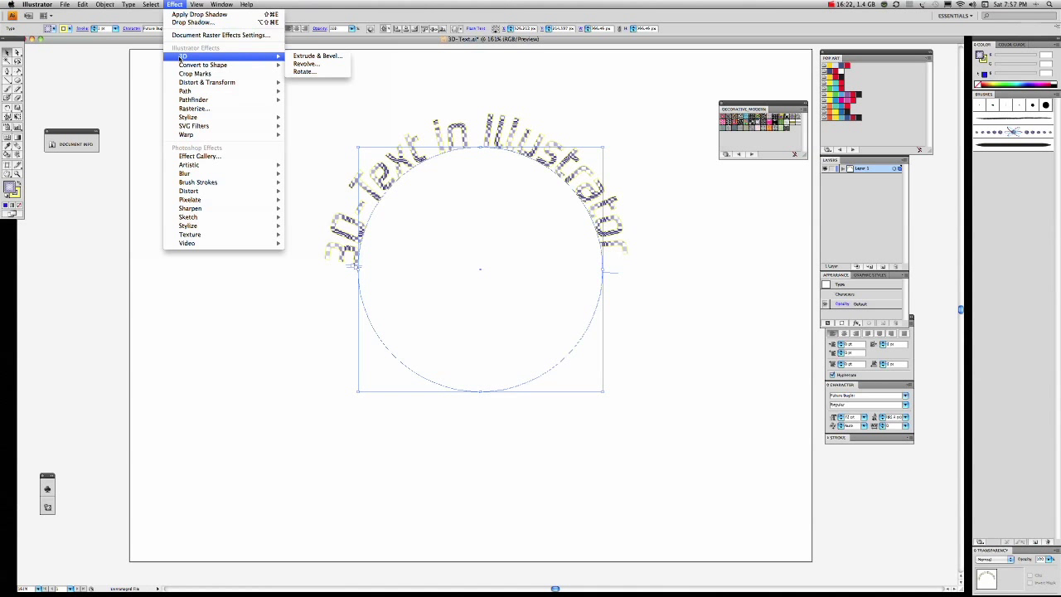
pyautogui.click(296, 56)
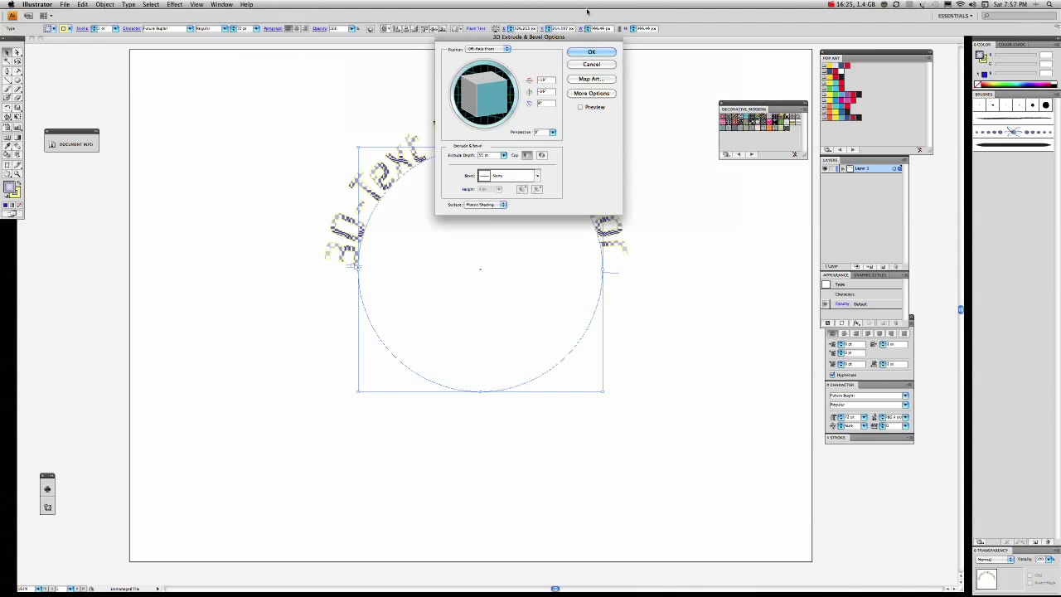
# Step: Keep the extrude depth at 50 pt and preview the curved text as extruded 3D type
pyautogui.moveTo(583, 37); pyautogui.dragTo(772, 338)
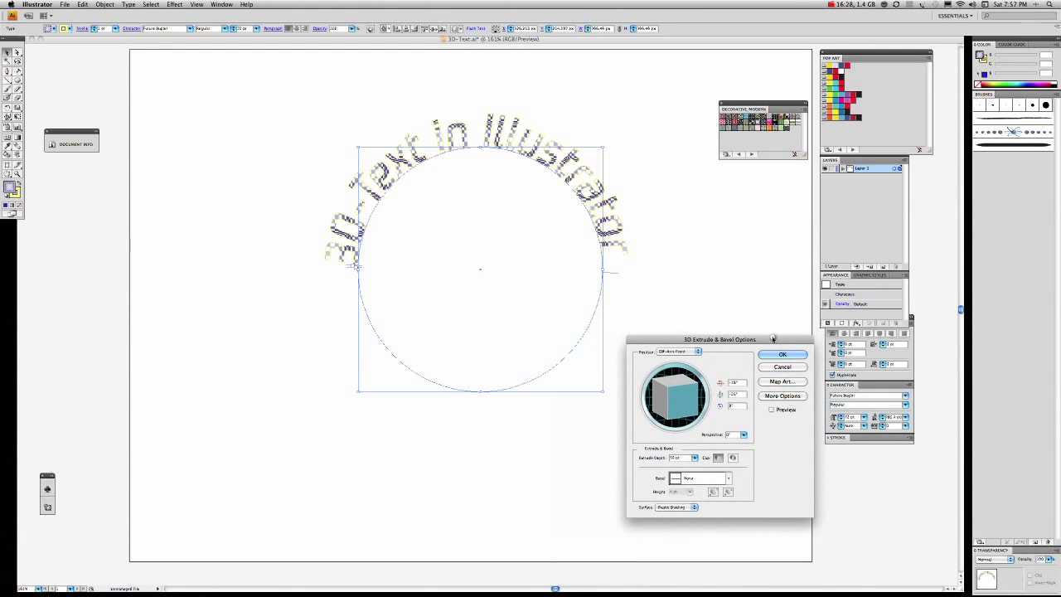
pyautogui.doubleClick(672, 458)
pyautogui.write('0 pt')
pyautogui.press('Tab')
pyautogui.click(764, 409)
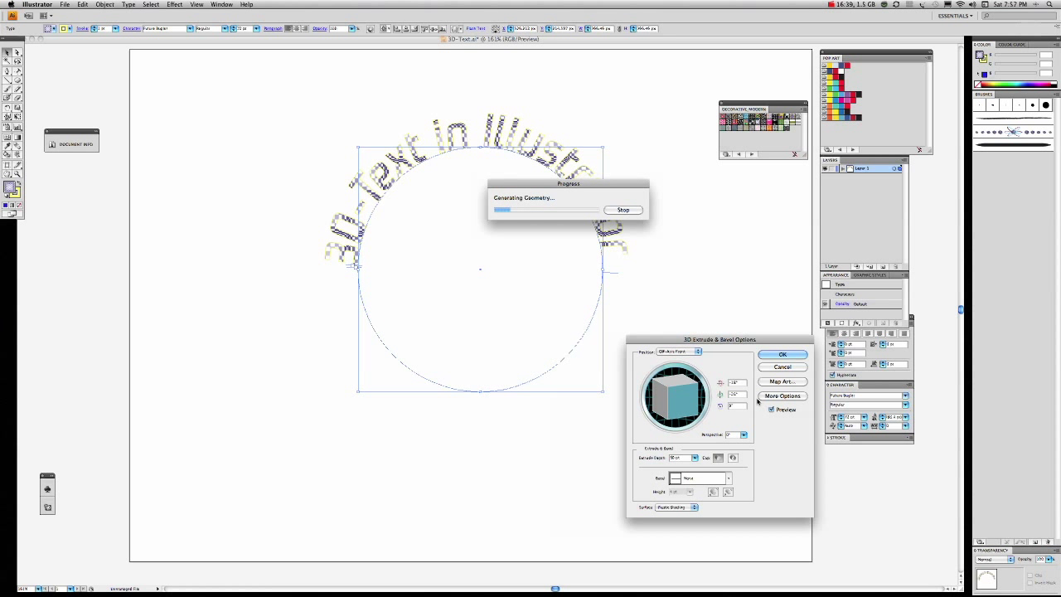
pyautogui.moveTo(622, 184); pyautogui.dragTo(786, 257)
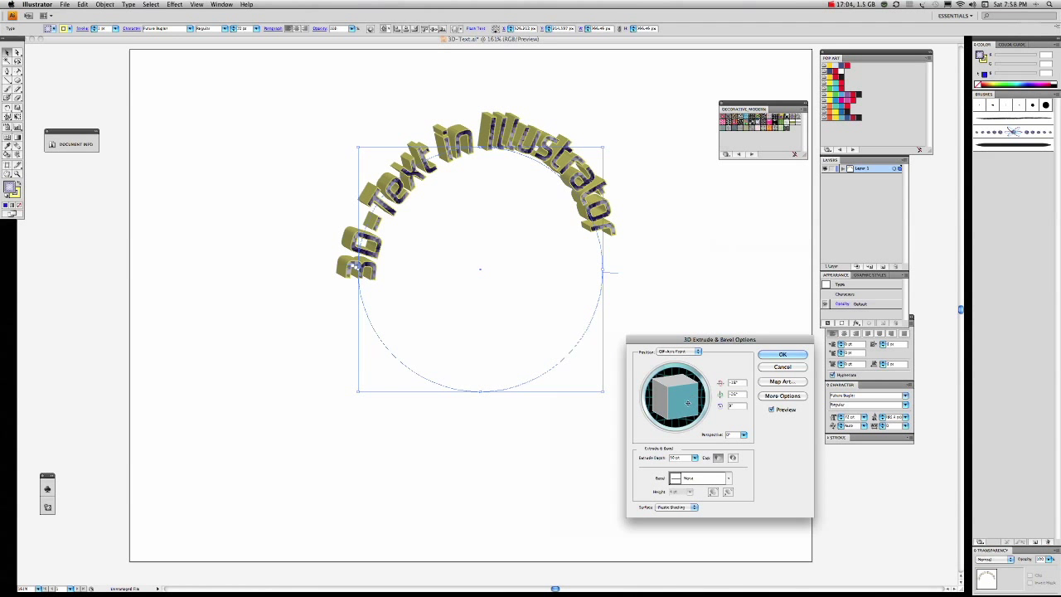
# Step: Tilt the extruded text back to a custom 3D rotation and apply the extrusion
pyautogui.moveTo(680, 401); pyautogui.dragTo(682, 399)
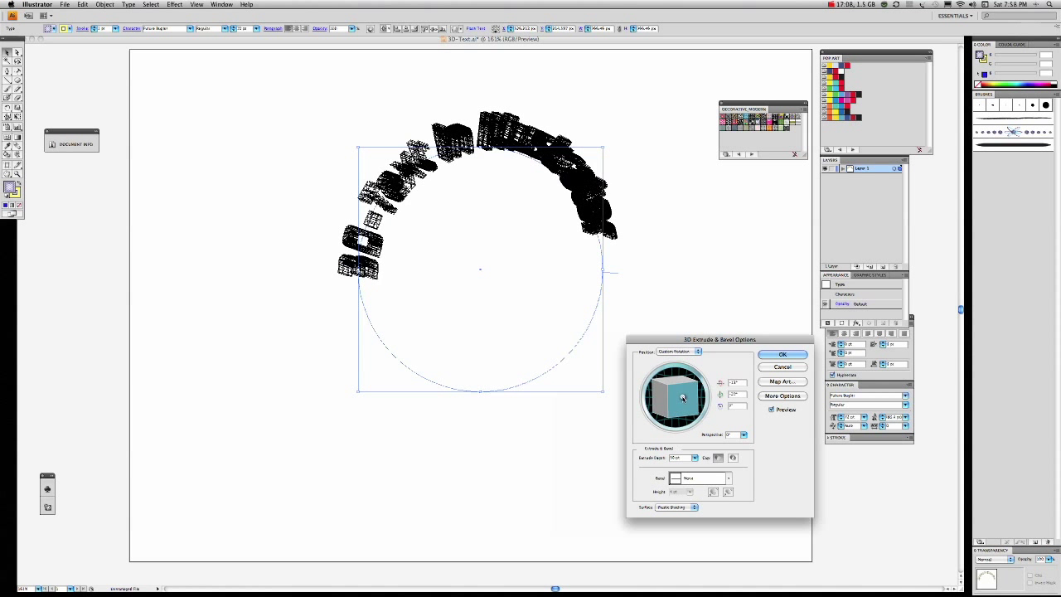
pyautogui.moveTo(682, 396); pyautogui.dragTo(675, 393)
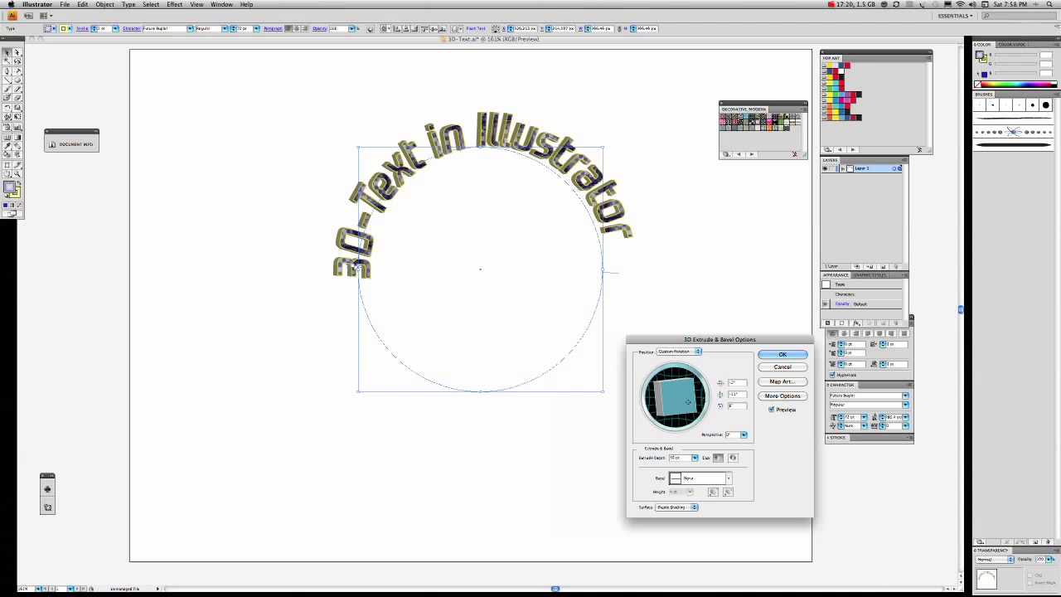
pyautogui.moveTo(681, 402); pyautogui.dragTo(678, 405)
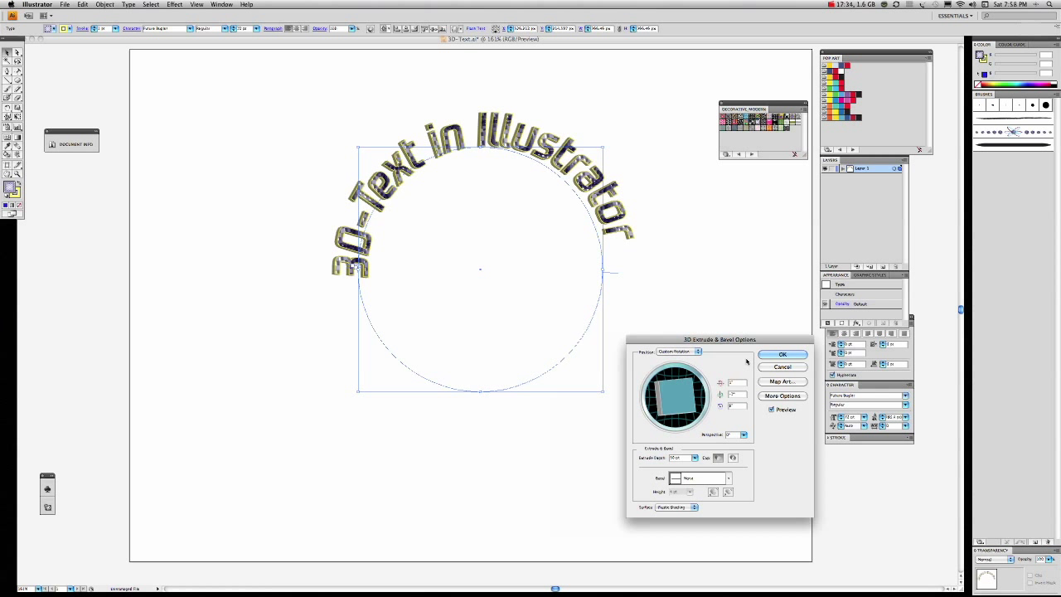
pyautogui.moveTo(700, 385); pyautogui.dragTo(687, 396)
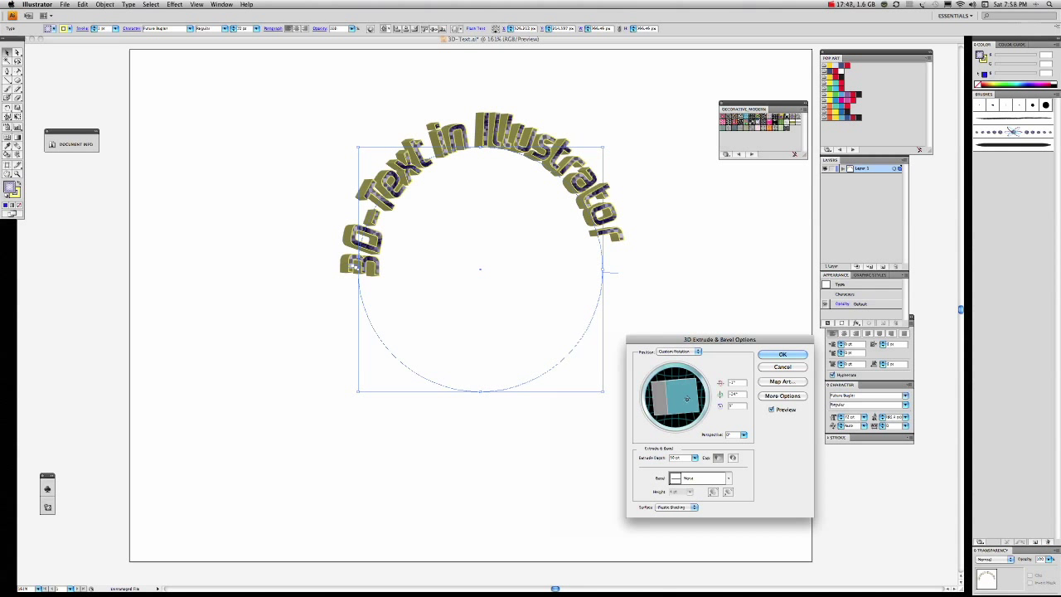
pyautogui.moveTo(672, 409); pyautogui.dragTo(683, 396)
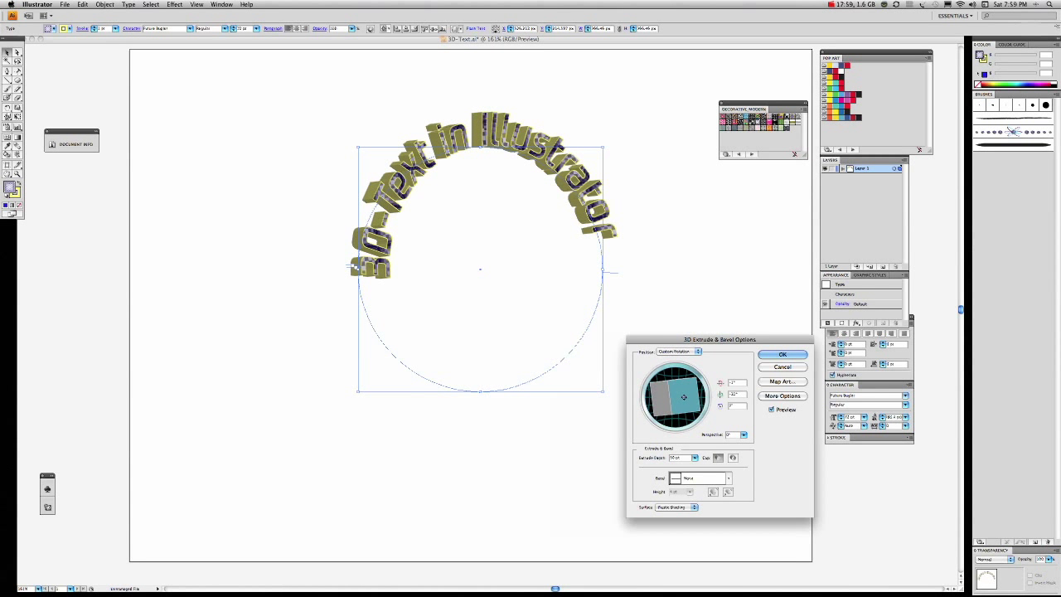
pyautogui.moveTo(682, 397); pyautogui.dragTo(678, 404)
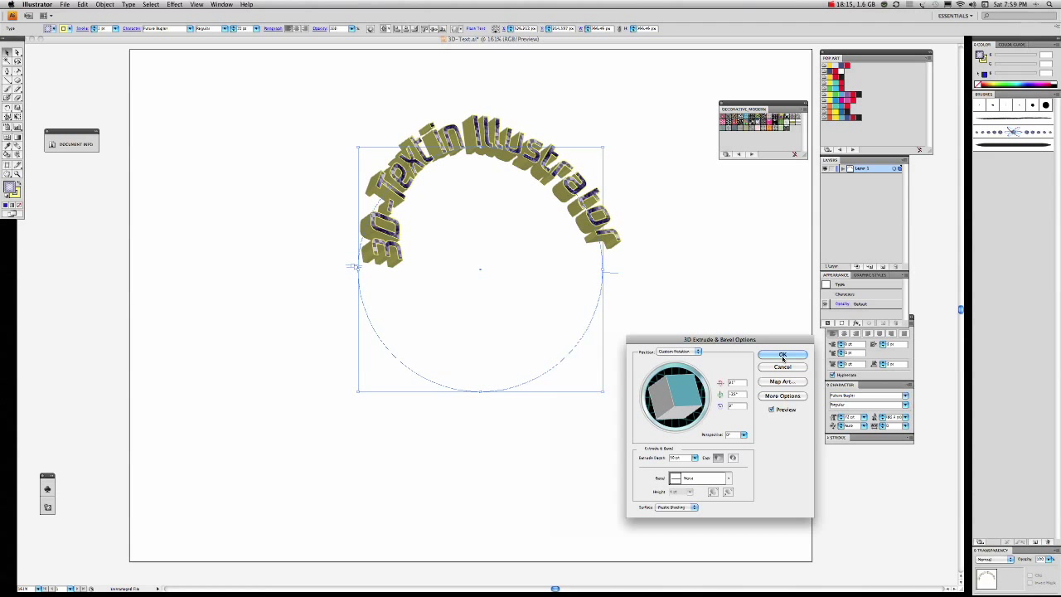
pyautogui.click(781, 355)
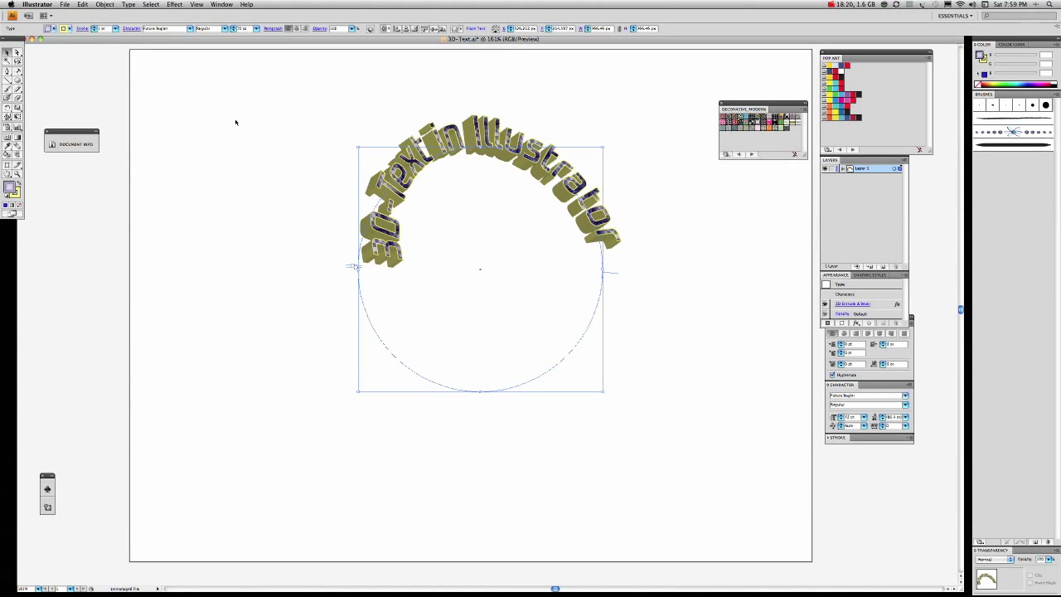
# Step: Open the Drop Shadow options from Effect > Stylize for the 3D text
pyautogui.click(174, 4)
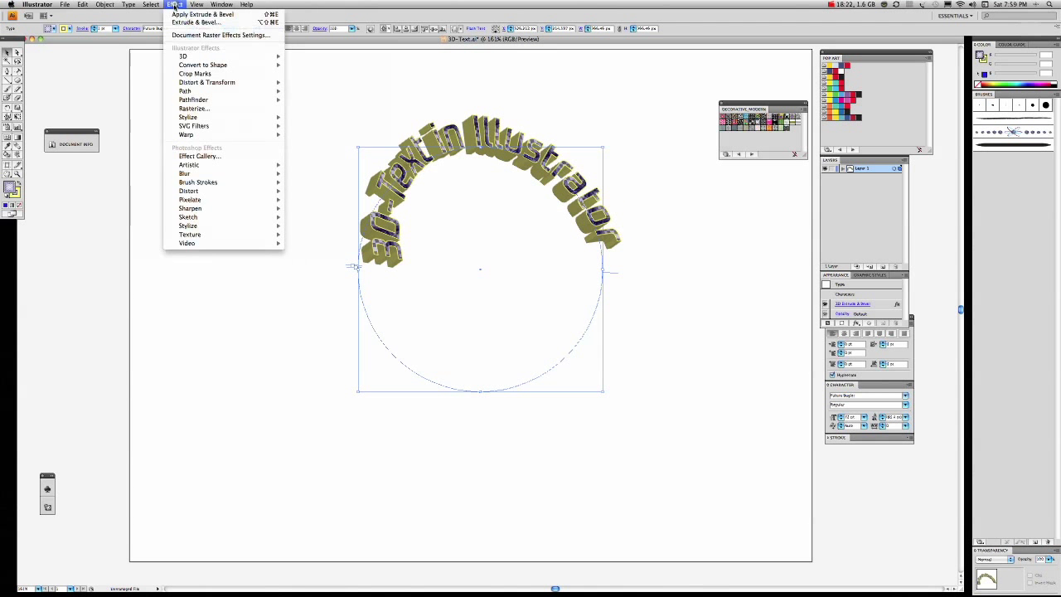
pyautogui.moveTo(213, 94)
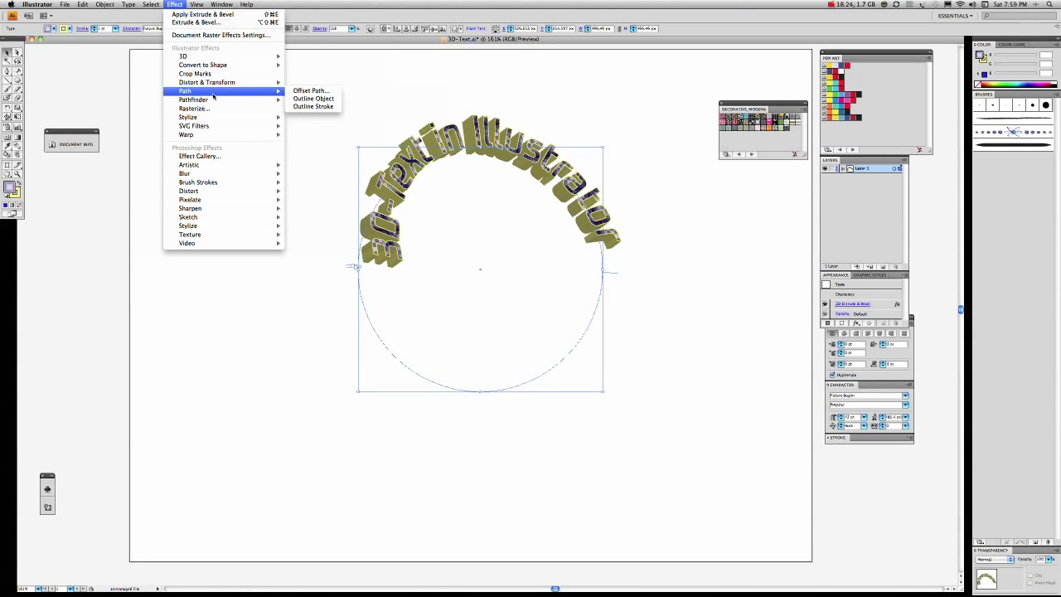
pyautogui.moveTo(240, 117)
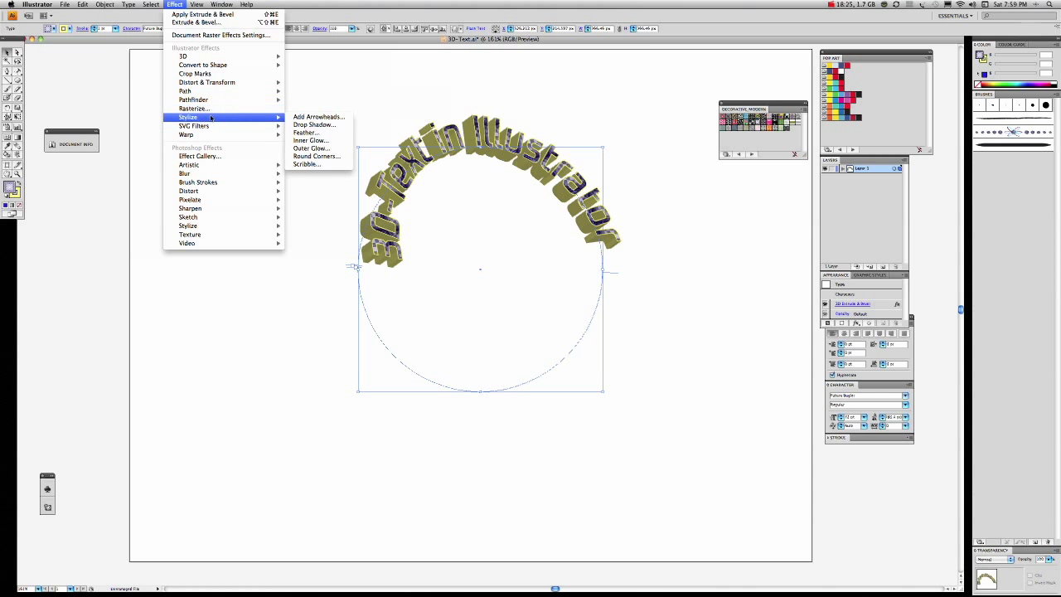
pyautogui.click(313, 124)
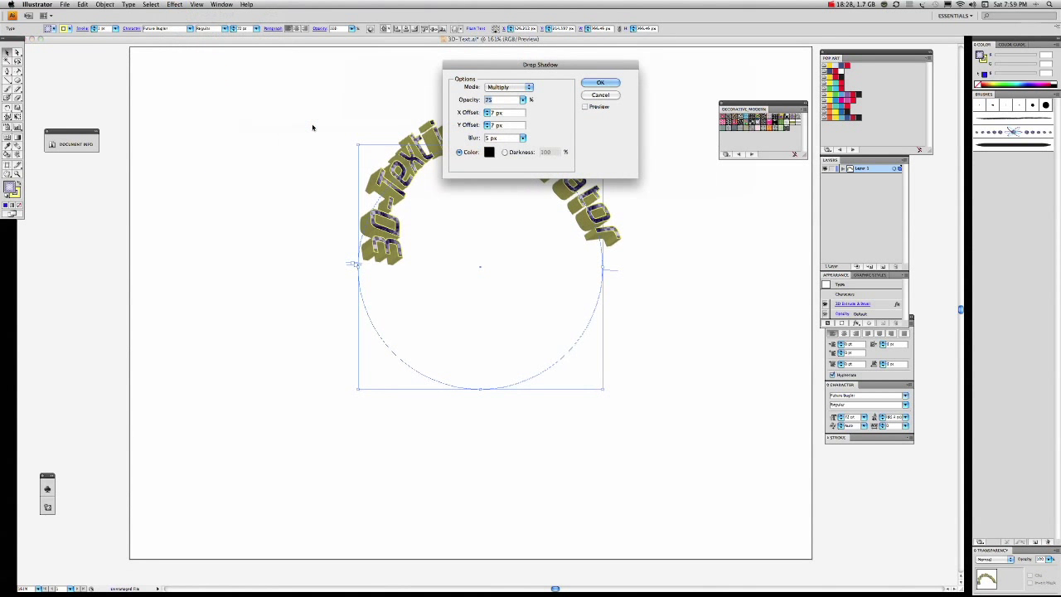
# Step: Lower the drop shadow opacity to 56% and apply the shadow beneath the 3D text
pyautogui.click(523, 100)
pyautogui.moveTo(511, 111); pyautogui.dragTo(500, 113)
pyautogui.click(585, 107)
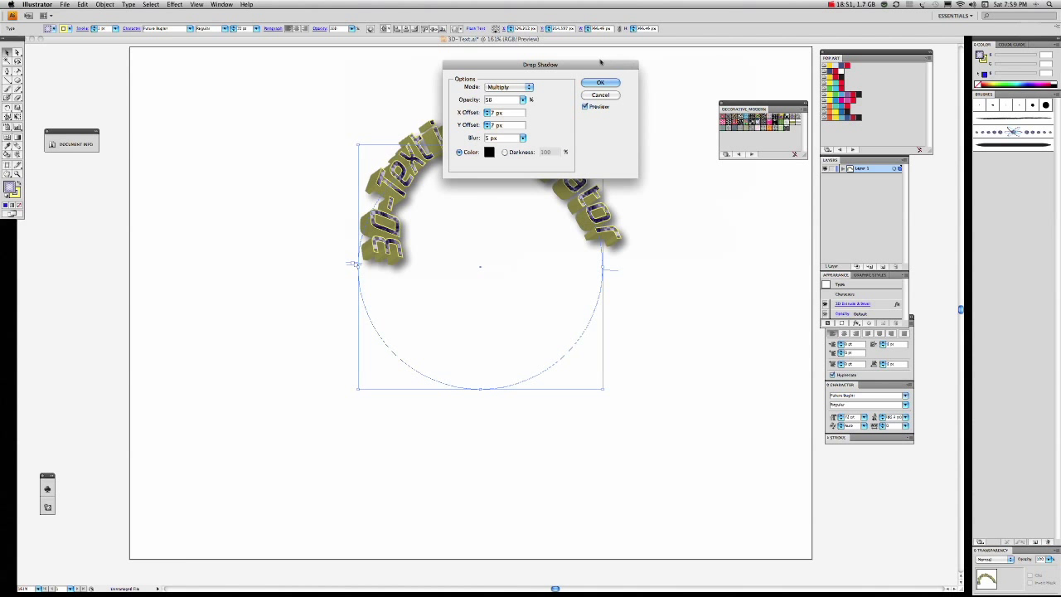
pyautogui.moveTo(602, 63); pyautogui.dragTo(752, 371)
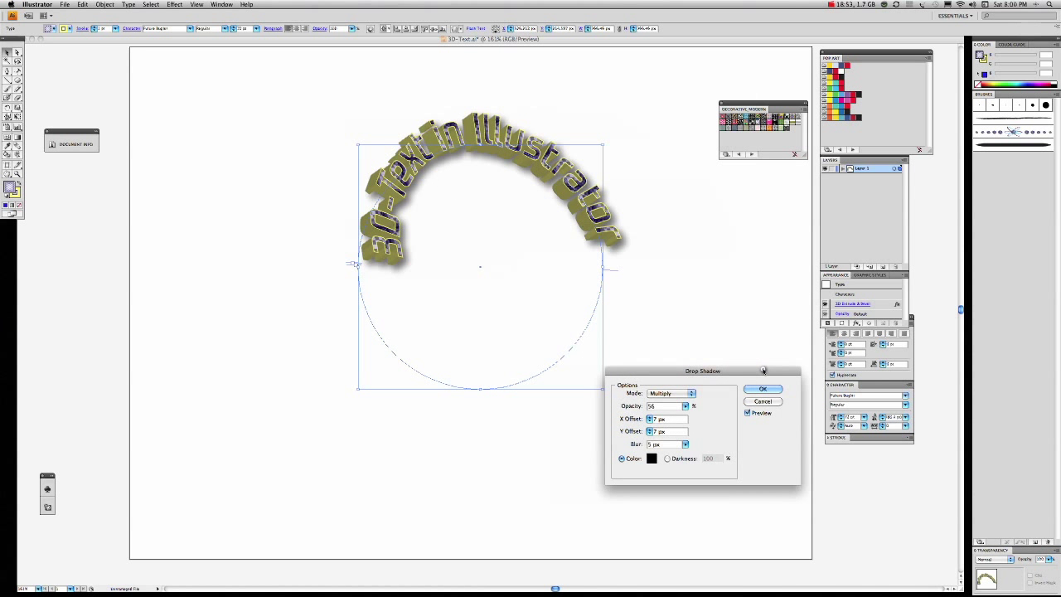
pyautogui.click(762, 390)
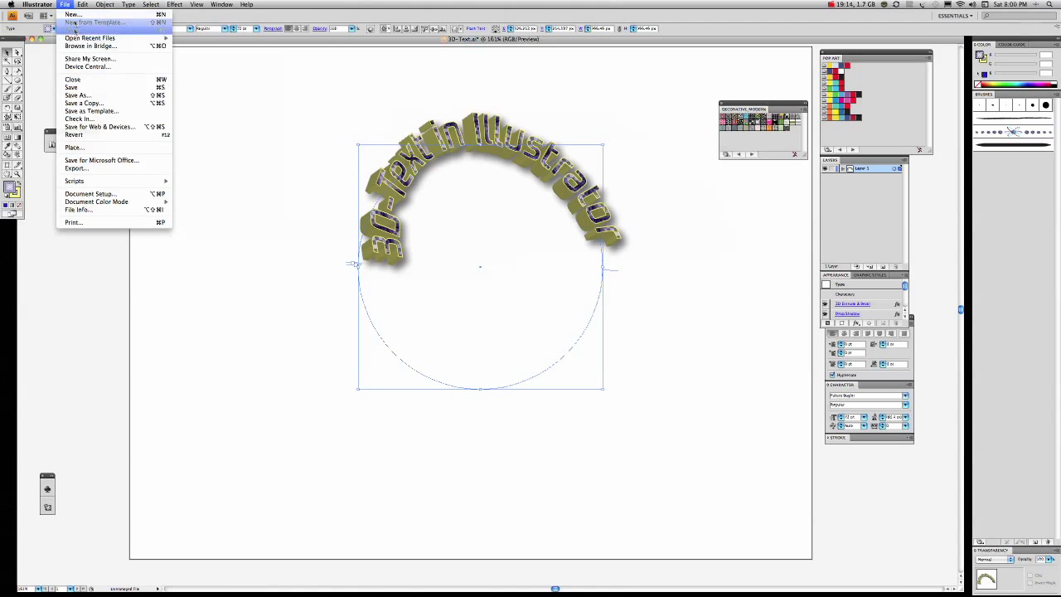
# Step: Save the artwork as '3D-Text-on path.ai' in Illustrator CS4 format
pyautogui.click(88, 95)
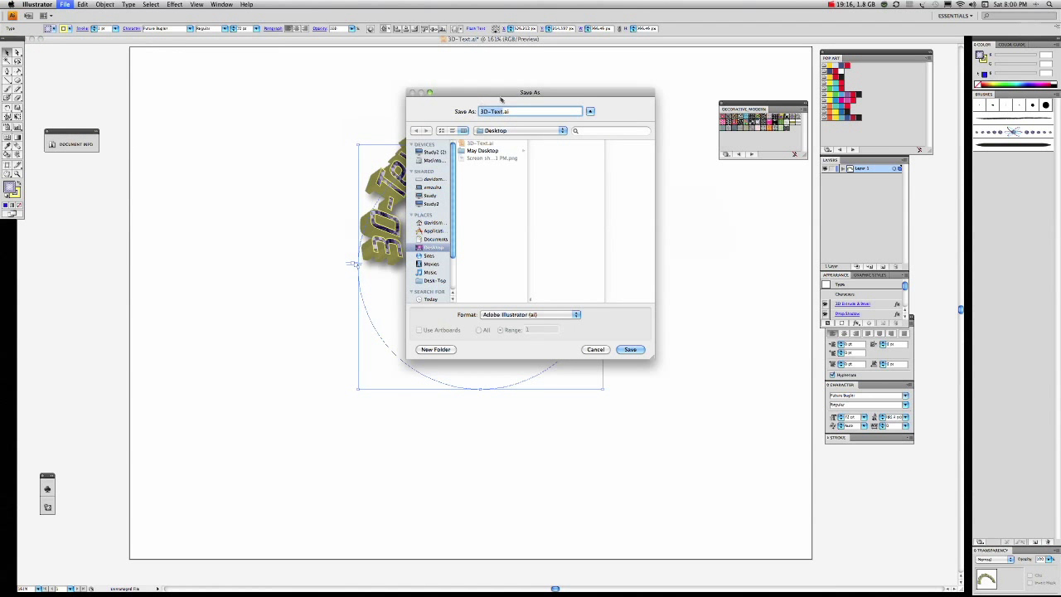
pyautogui.click(503, 111)
pyautogui.write('-on path')
pyautogui.click(630, 348)
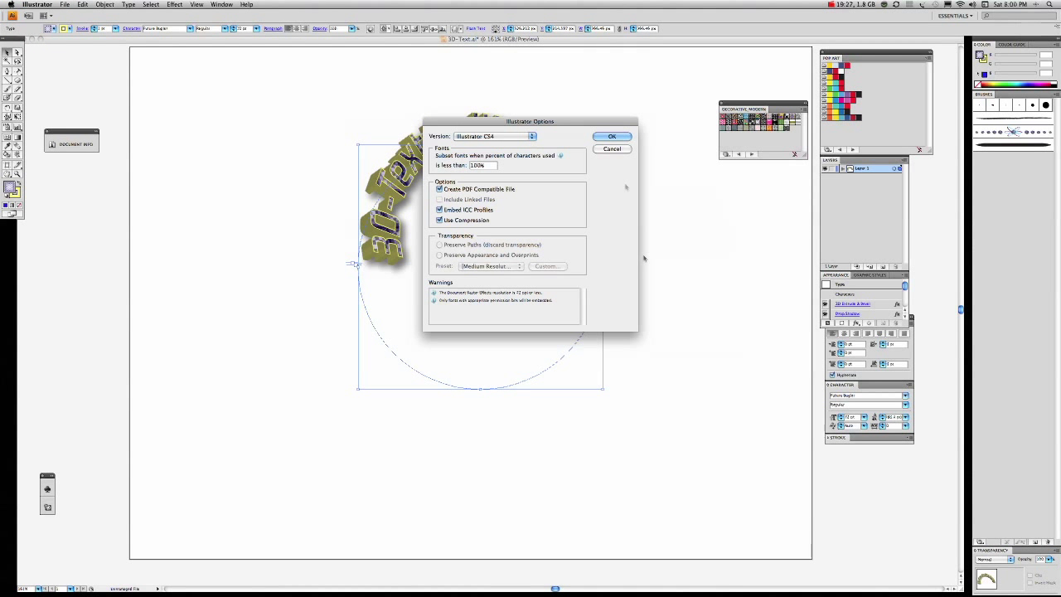
pyautogui.click(615, 136)
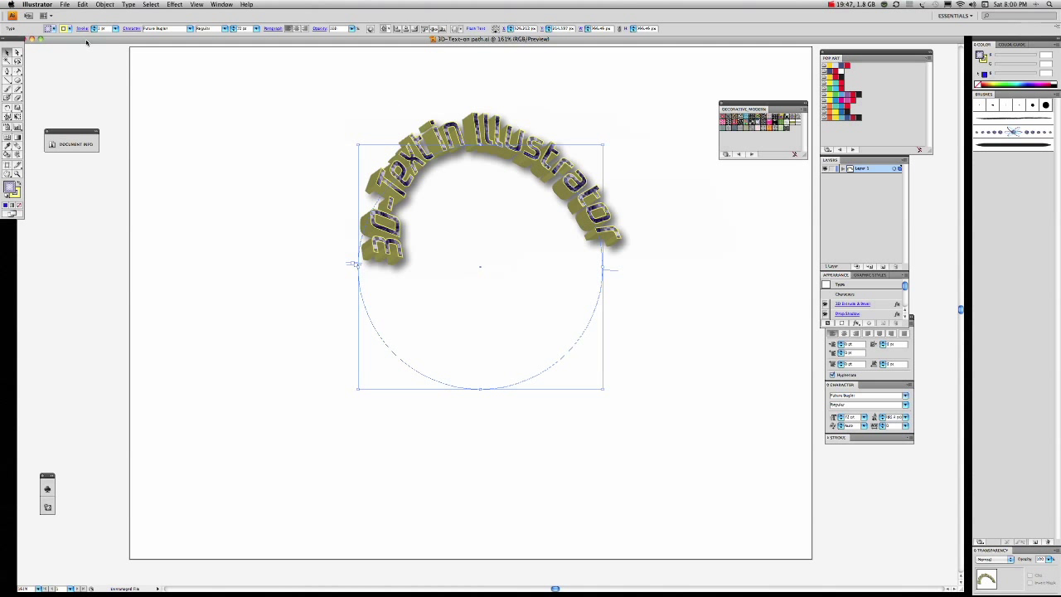
# Step: Close the document and quit Illustrator
pyautogui.click(65, 4)
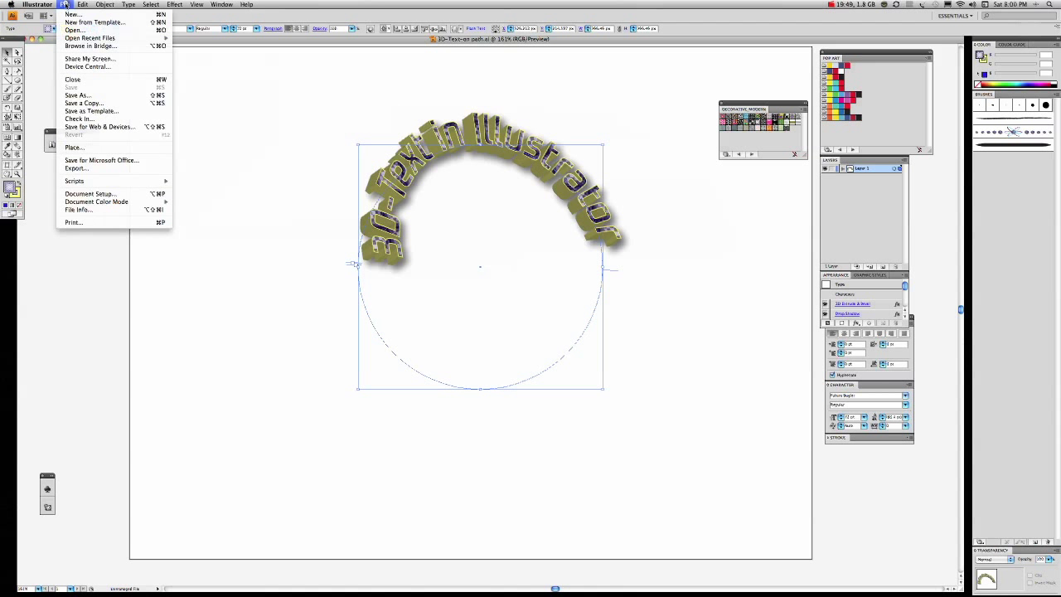
pyautogui.click(82, 79)
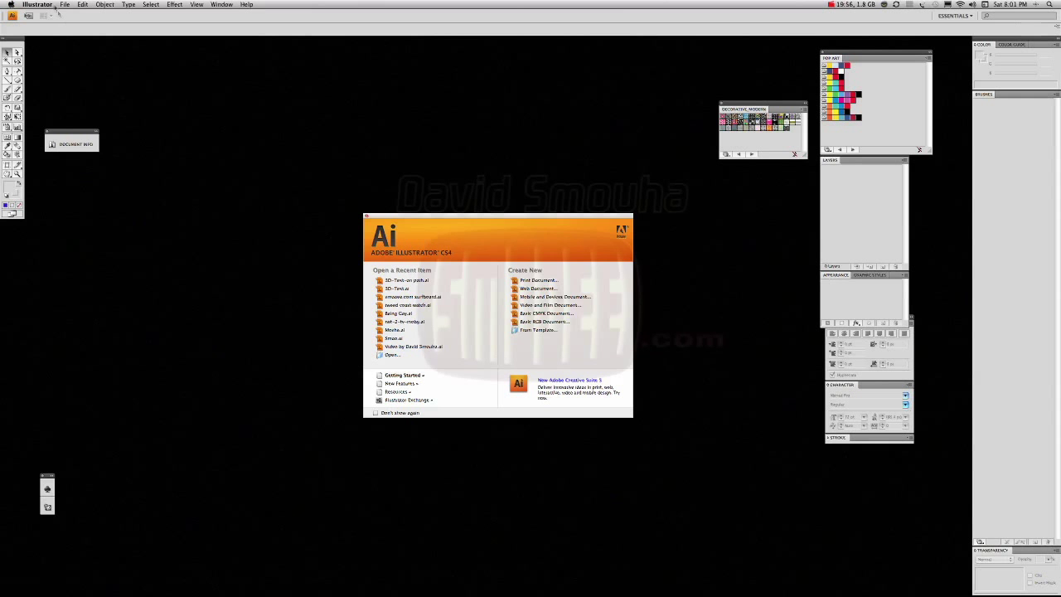
pyautogui.click(43, 5)
pyautogui.click(45, 82)
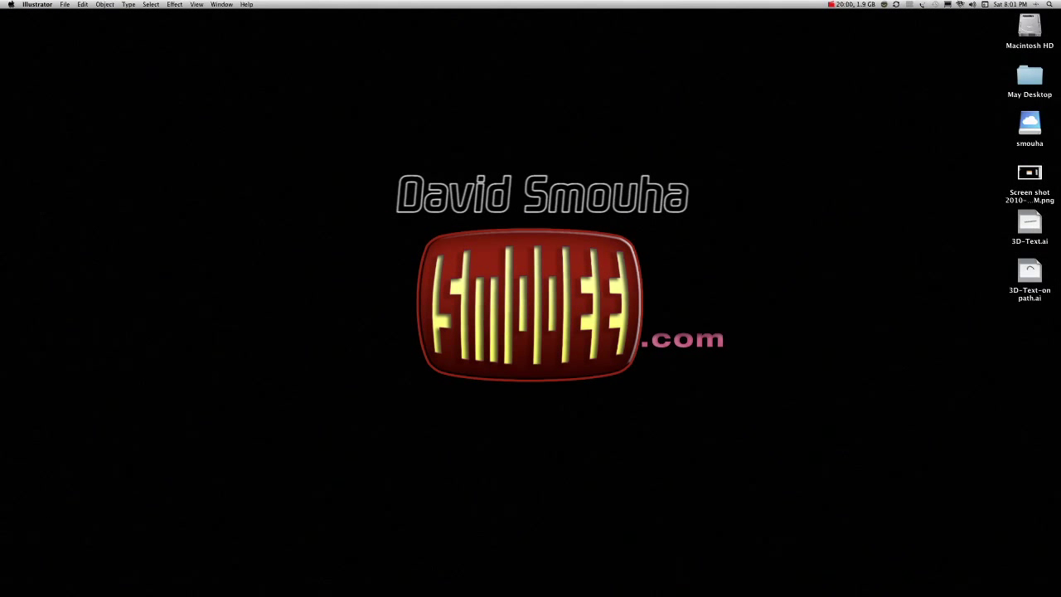